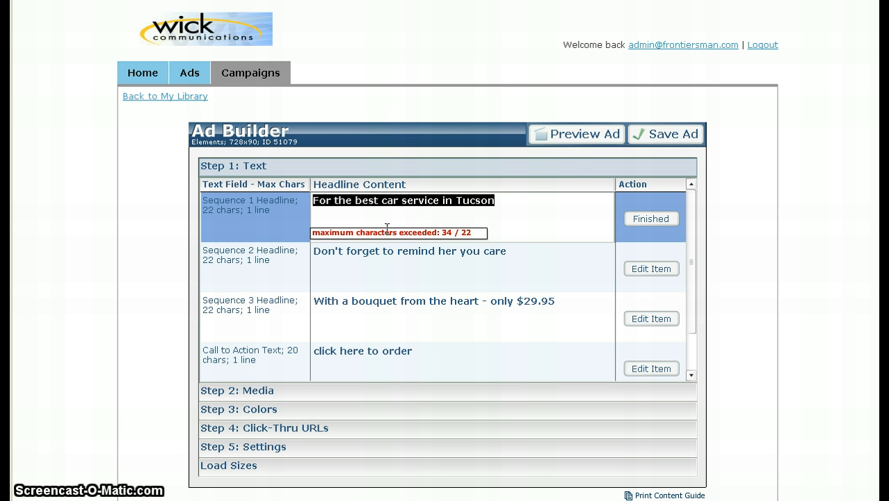
- Preview the ad with its current headlines and close the preview
{"action": "left_click", "coordinate": [585, 134]}
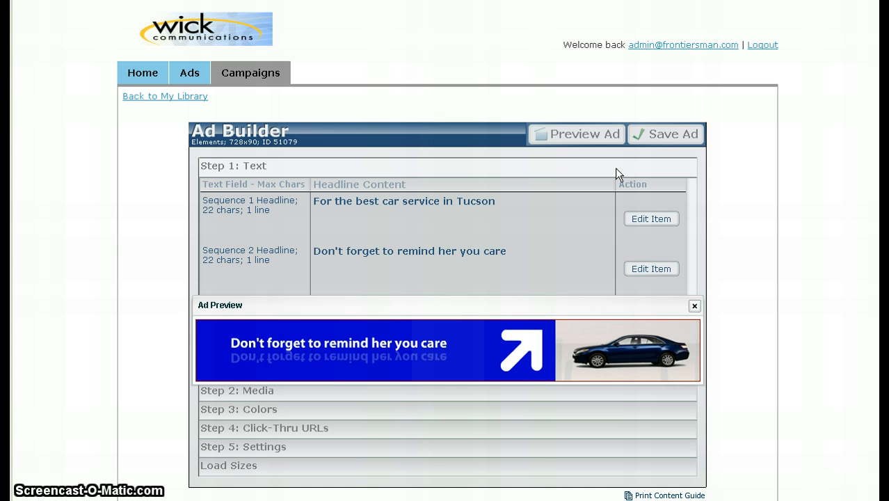
{"action": "left_click", "coordinate": [695, 306]}
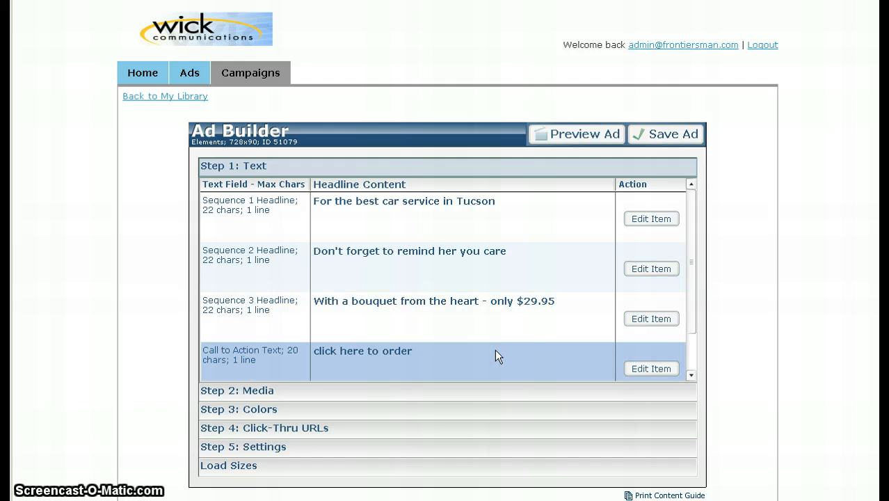
- For the ad's Logo Image, open 12-23-02-cactus_in_winter.JPG from the Toyota gallery folder for resizing
{"action": "scroll", "coordinate": [495, 347], "scroll_direction": "down", "scroll_amount": 2}
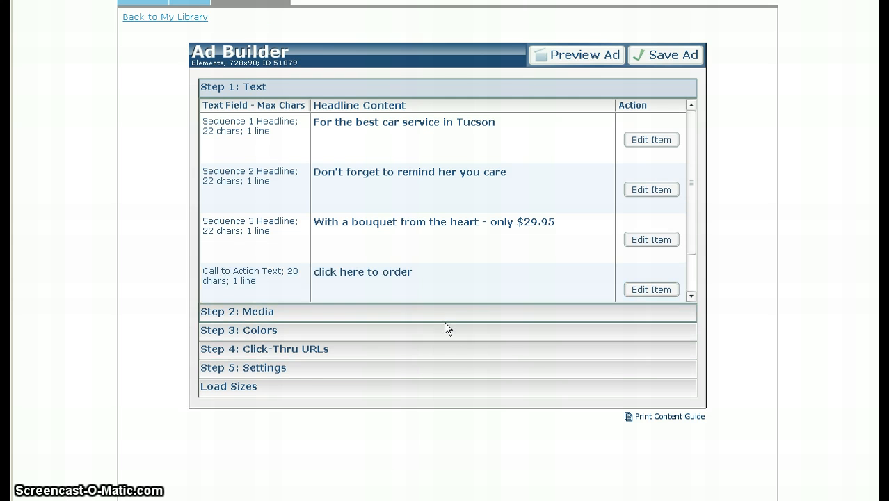
{"action": "left_click", "coordinate": [438, 313]}
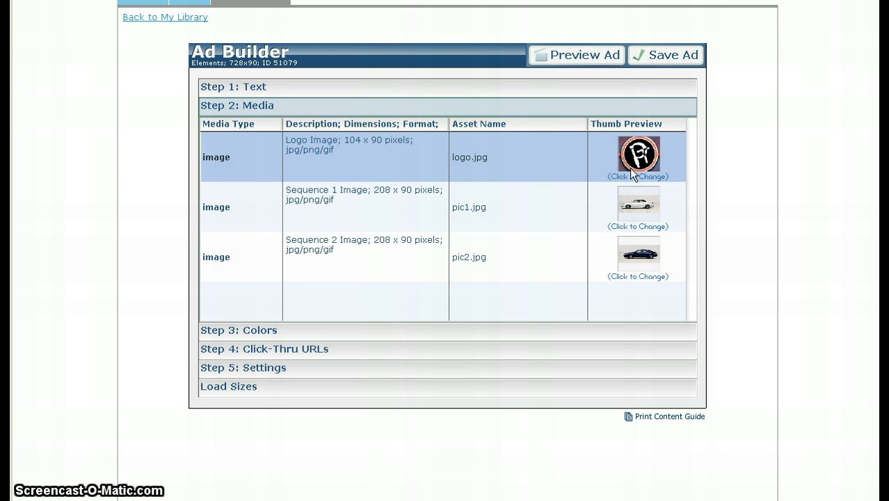
{"action": "left_click", "coordinate": [630, 163]}
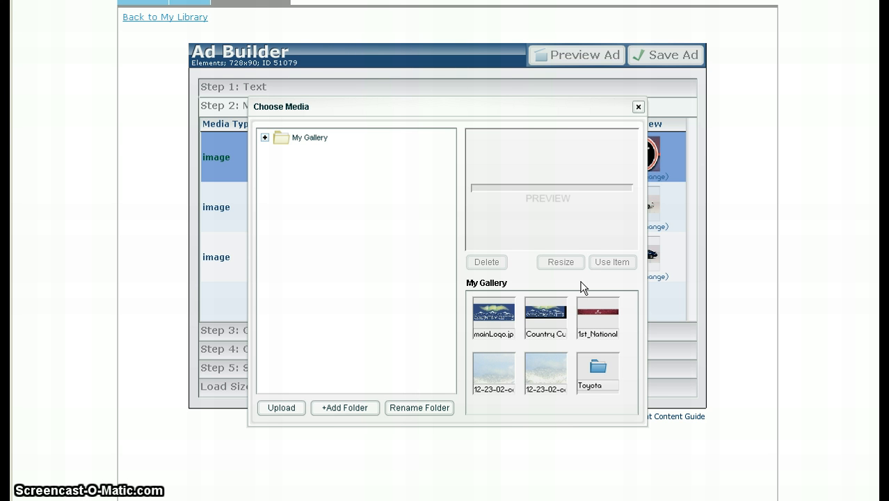
{"action": "left_click", "coordinate": [264, 137]}
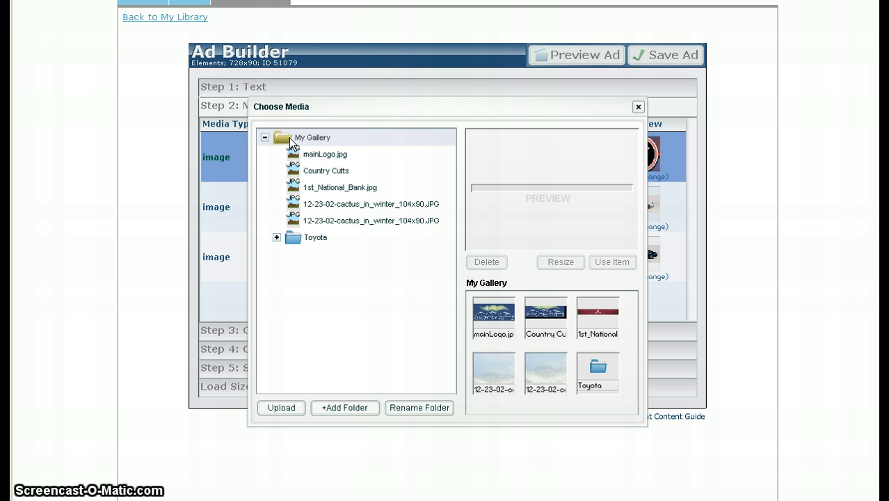
{"action": "left_click", "coordinate": [309, 144]}
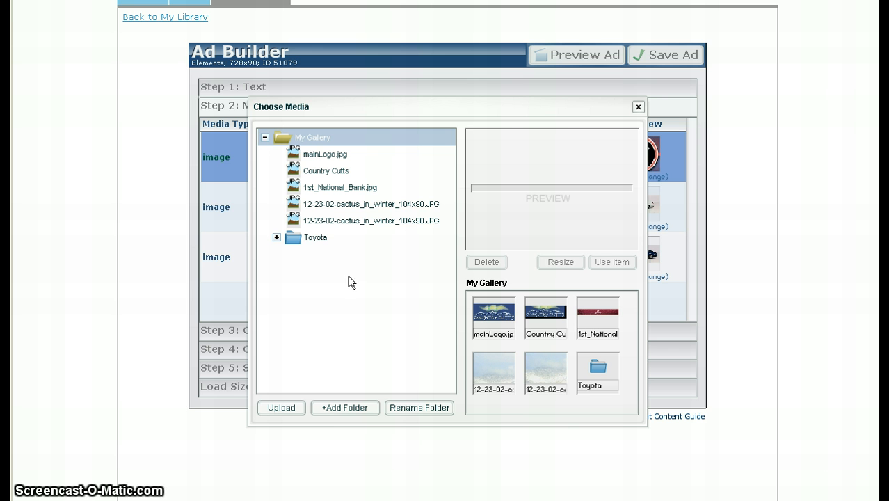
{"action": "left_click", "coordinate": [277, 238]}
{"action": "left_click", "coordinate": [312, 240]}
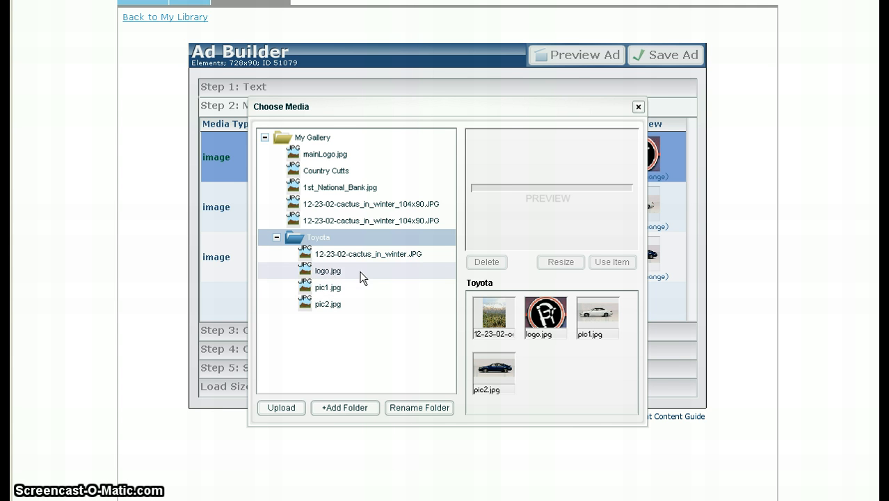
{"action": "left_click", "coordinate": [373, 255]}
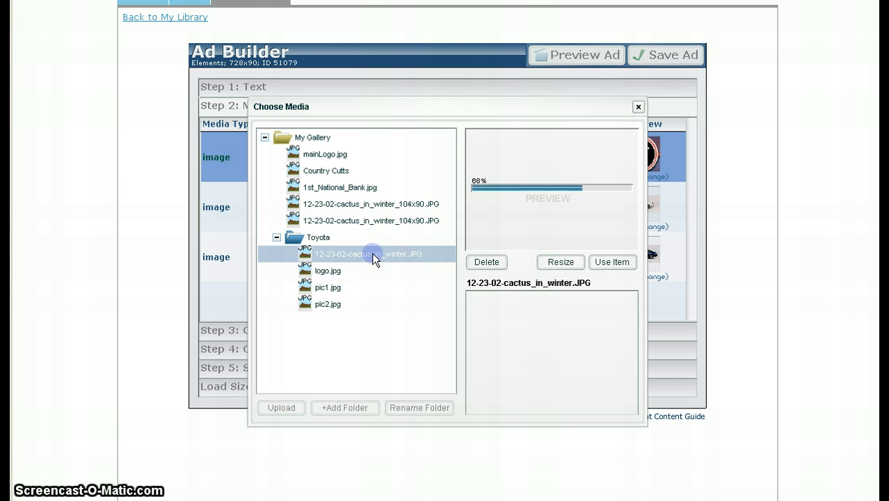
{"action": "left_click", "coordinate": [561, 262]}
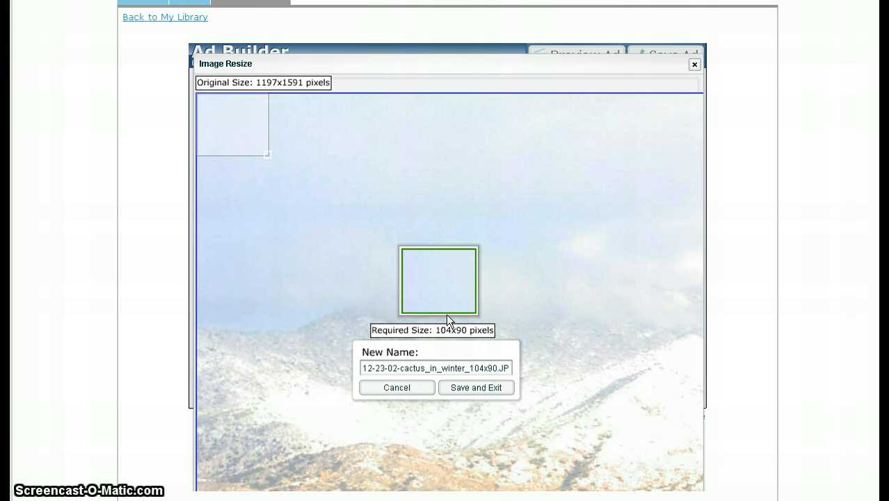
- Enlarge the trim area, place it over the snowy mountain slope and sky, and save the 104x90 crop as the logo image
{"action": "left_click_drag", "start_coordinate": [231, 128], "coordinate": [259, 170]}
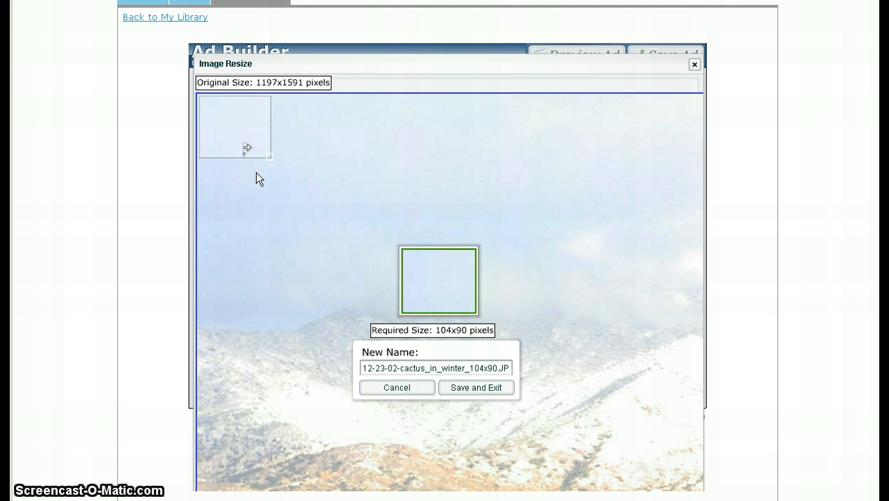
{"action": "left_click_drag", "start_coordinate": [222, 116], "coordinate": [593, 364]}
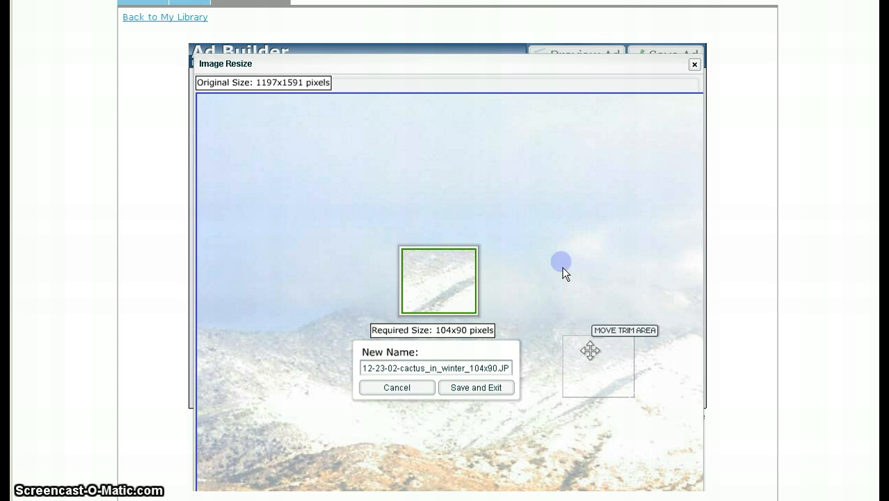
{"action": "left_click_drag", "start_coordinate": [609, 381], "coordinate": [540, 253]}
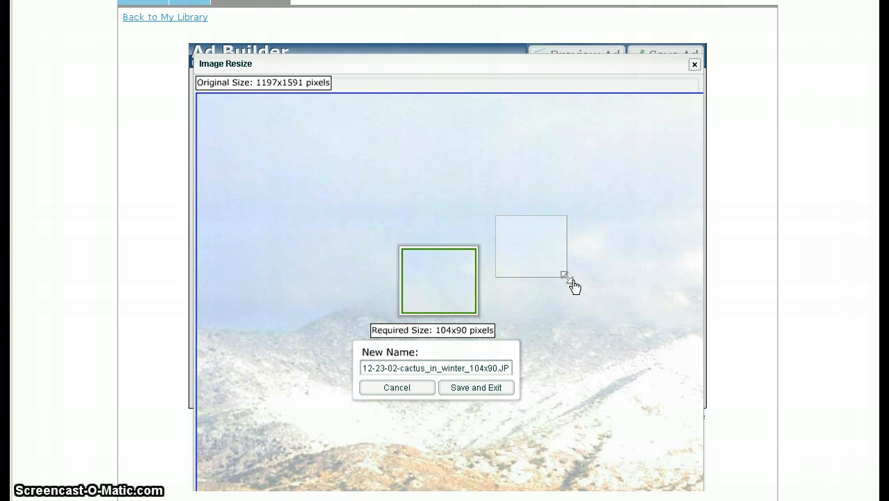
{"action": "left_click_drag", "start_coordinate": [547, 256], "coordinate": [470, 180]}
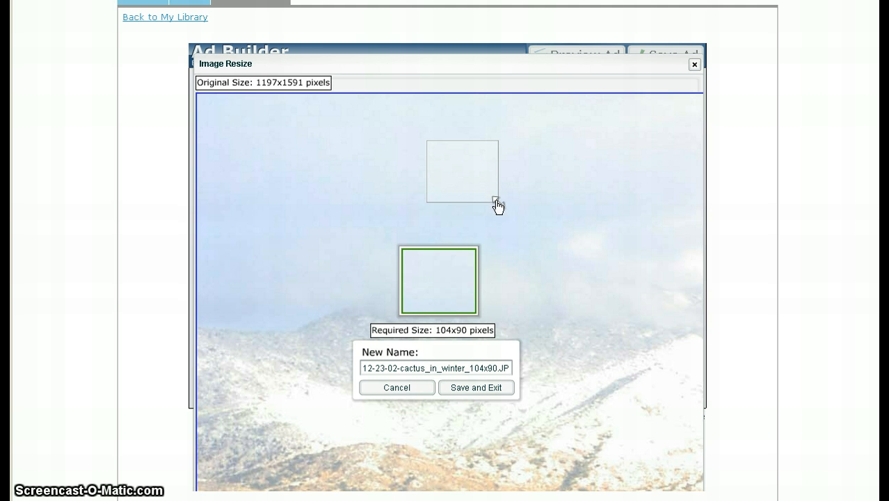
{"action": "left_click_drag", "start_coordinate": [491, 193], "coordinate": [517, 231]}
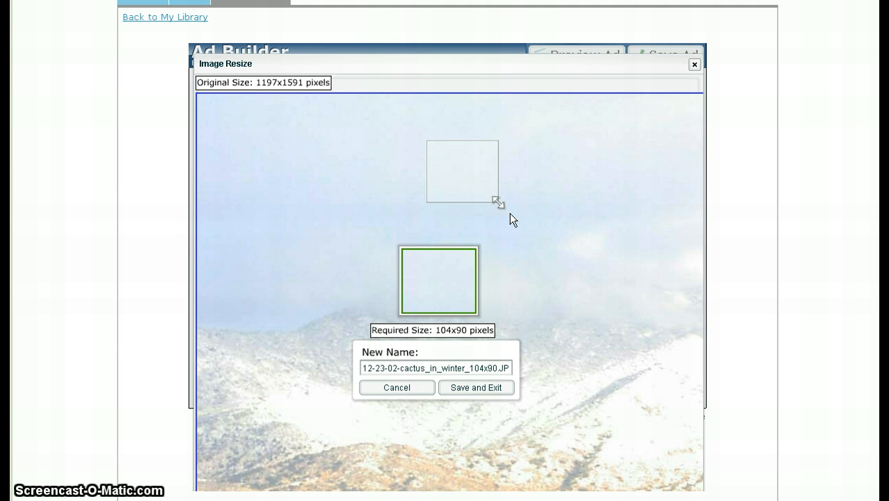
{"action": "left_click_drag", "start_coordinate": [497, 202], "coordinate": [518, 232]}
{"action": "left_click_drag", "start_coordinate": [496, 200], "coordinate": [602, 394]}
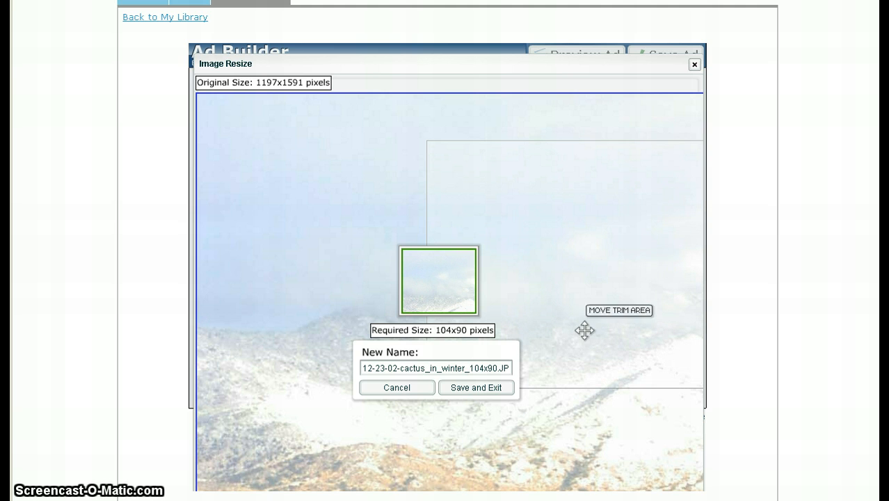
{"action": "left_click_drag", "start_coordinate": [587, 251], "coordinate": [369, 313]}
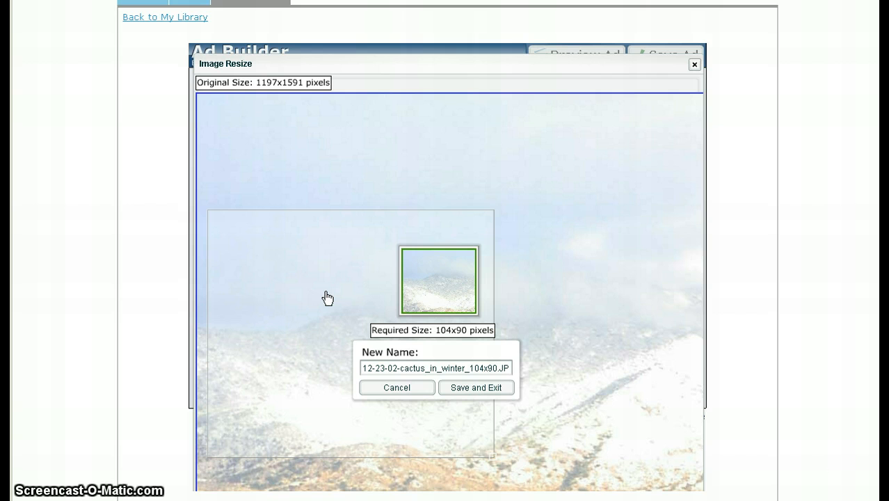
{"action": "left_click", "coordinate": [476, 389]}
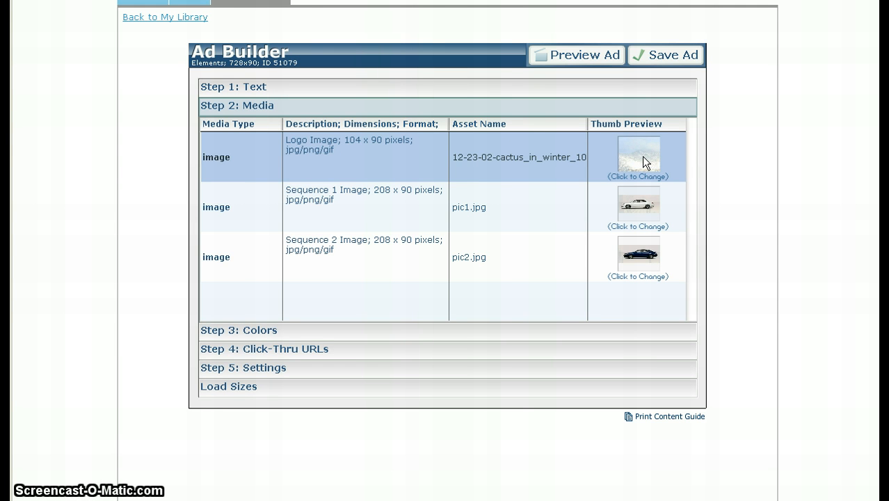
- Replace the Logo Image with logo.jpg from the Toyota gallery folder and save the ad
{"action": "left_click", "coordinate": [643, 157]}
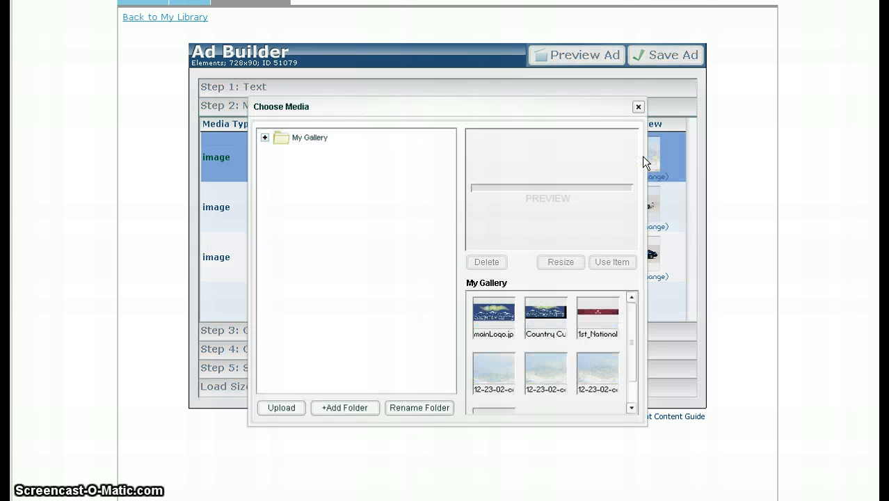
{"action": "left_click", "coordinate": [264, 138]}
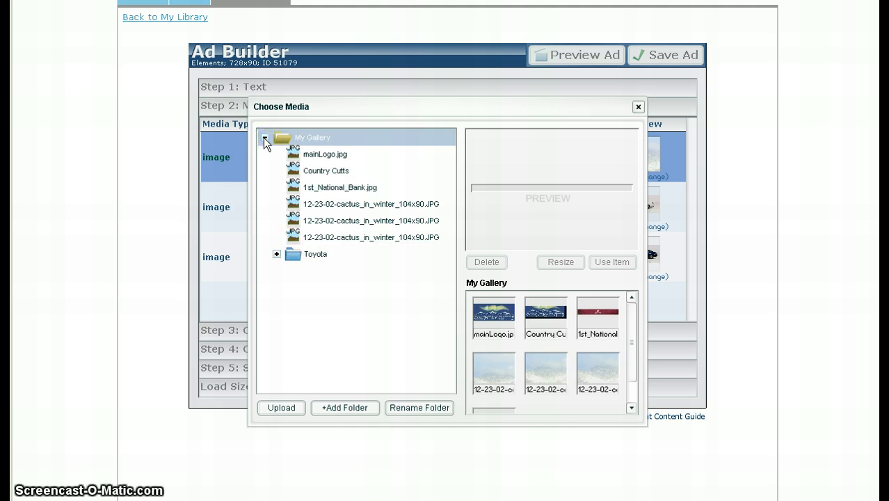
{"action": "left_click", "coordinate": [276, 255]}
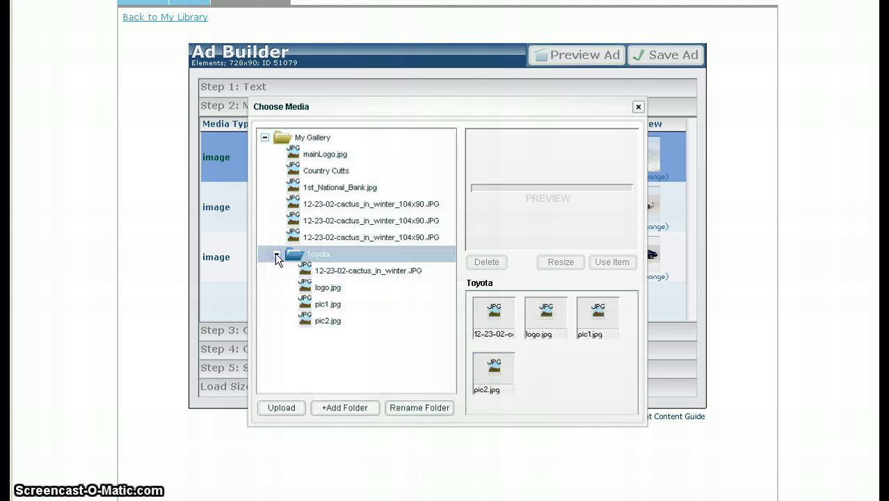
{"action": "left_click", "coordinate": [326, 288]}
{"action": "left_click", "coordinate": [612, 262]}
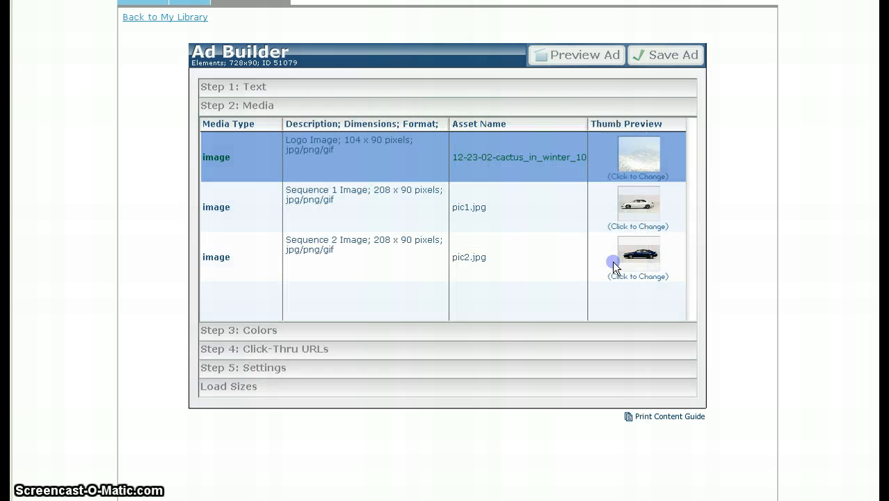
{"action": "left_click", "coordinate": [668, 54]}
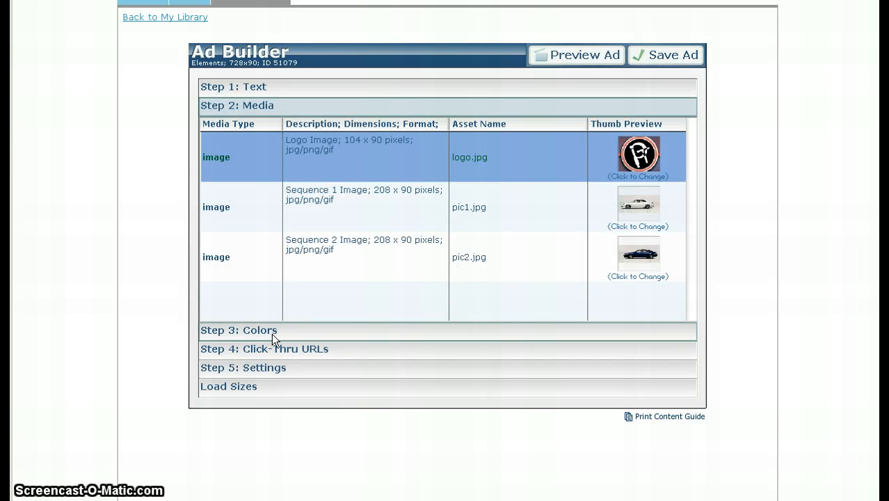
- Change the ad's Squares Color to green 0x33CC33 and save the ad
{"action": "left_click", "coordinate": [279, 330]}
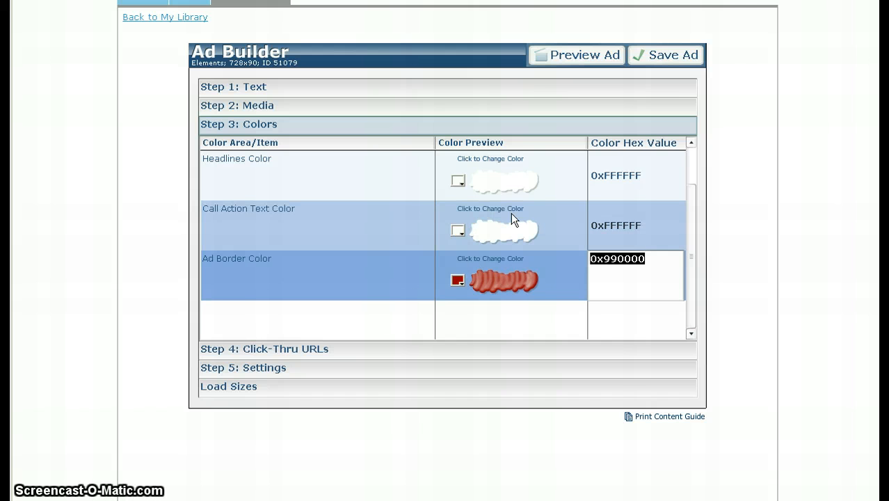
{"action": "scroll", "coordinate": [515, 208], "scroll_direction": "up", "scroll_amount": 1}
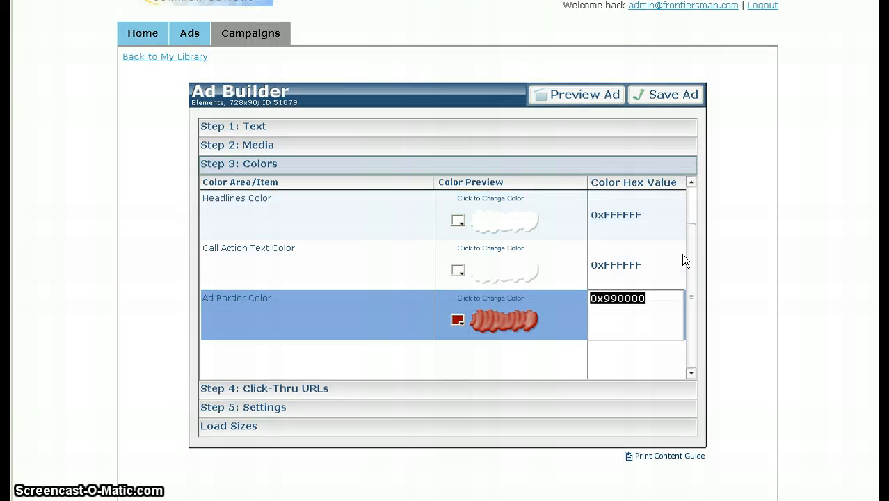
{"action": "left_click_drag", "start_coordinate": [690, 254], "coordinate": [691, 222]}
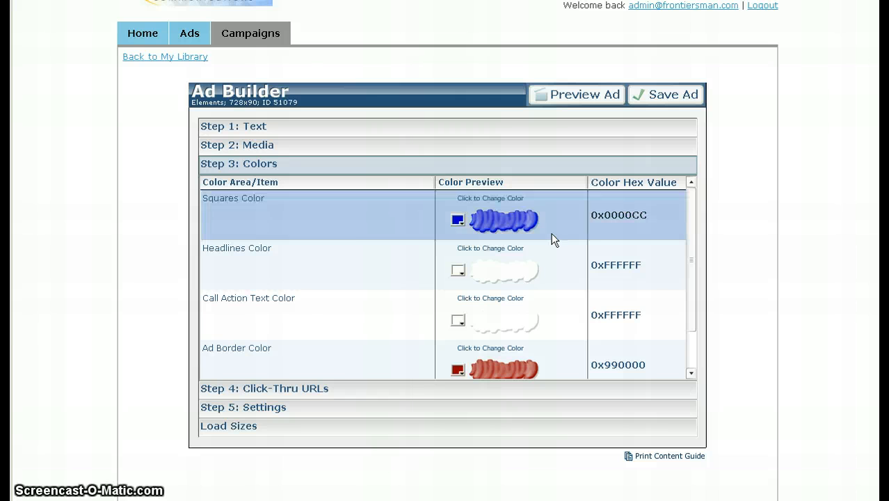
{"action": "left_click", "coordinate": [491, 225]}
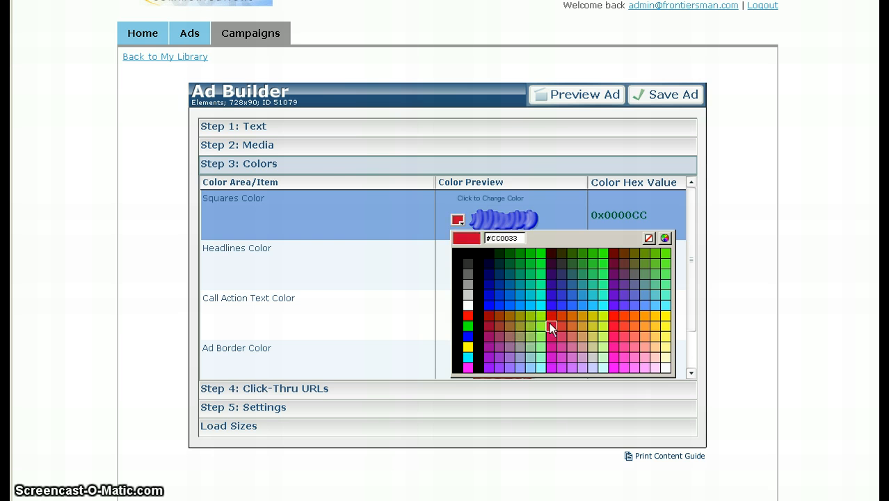
{"action": "left_click", "coordinate": [596, 263]}
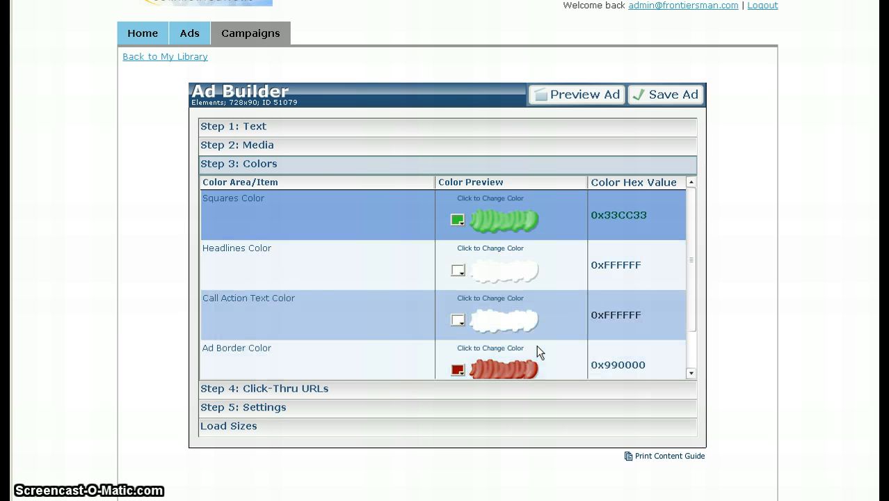
{"action": "left_click", "coordinate": [660, 96]}
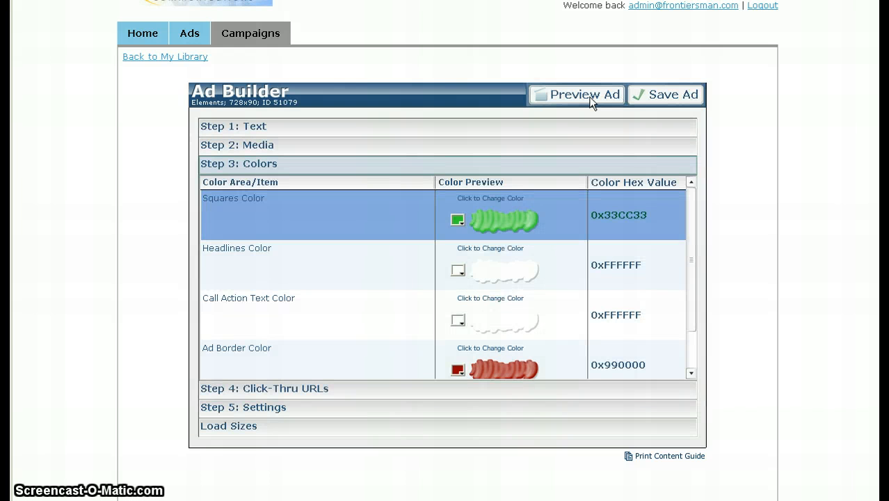
- Preview the ad with the green squares color and close the preview
{"action": "left_click", "coordinate": [583, 98]}
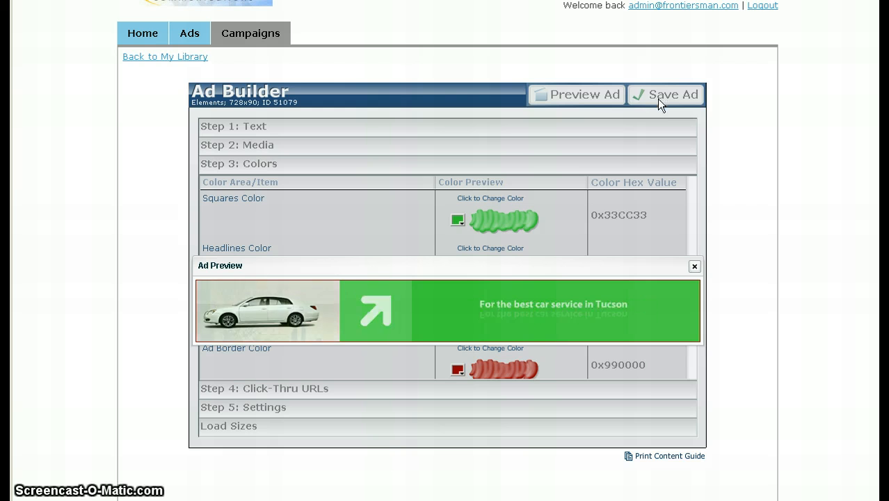
{"action": "left_click", "coordinate": [692, 265]}
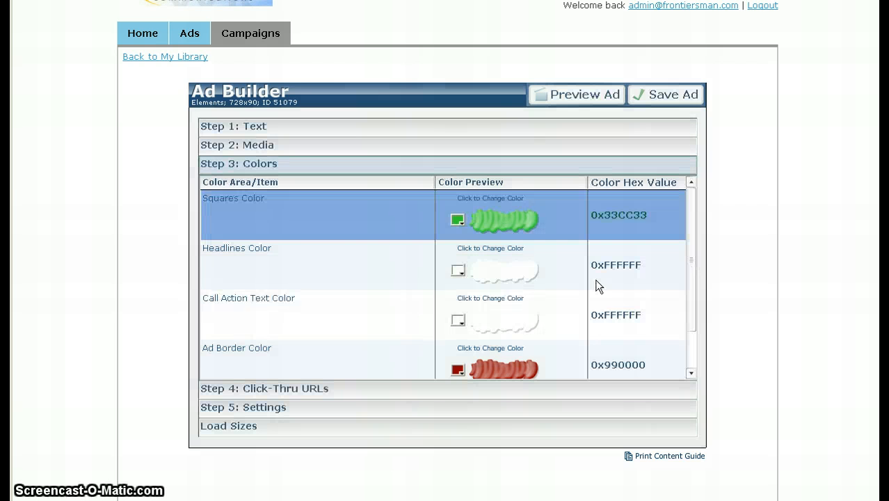
- Open the Ad Click-Thru URL destination for editing
{"action": "left_click", "coordinate": [332, 390]}
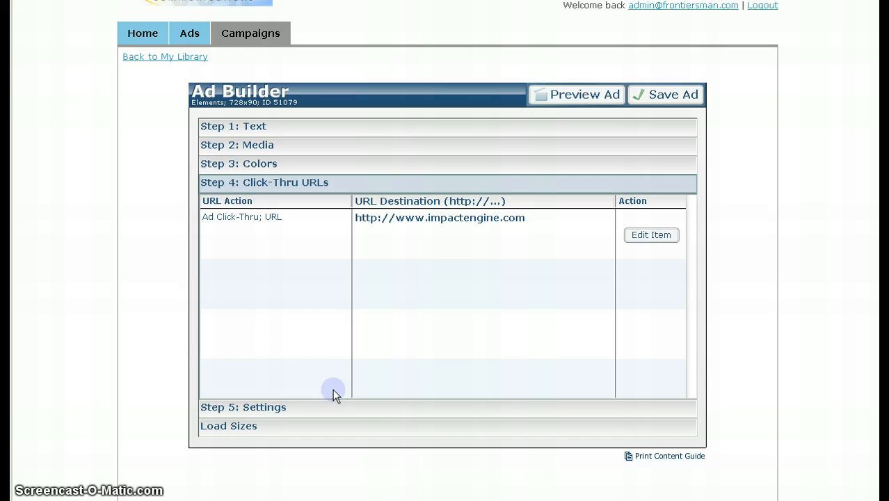
{"action": "left_click", "coordinate": [647, 234]}
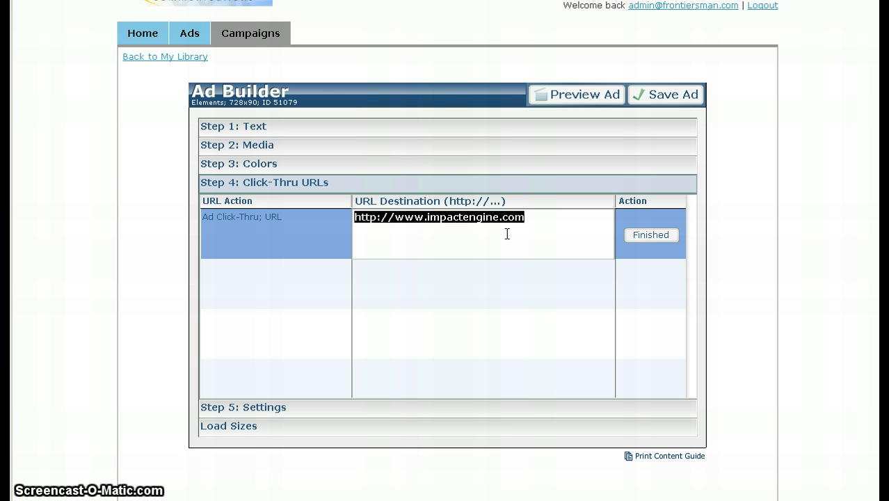
- Review the ad's custom border and replay settings and the load sizes of its media
{"action": "left_click", "coordinate": [413, 408]}
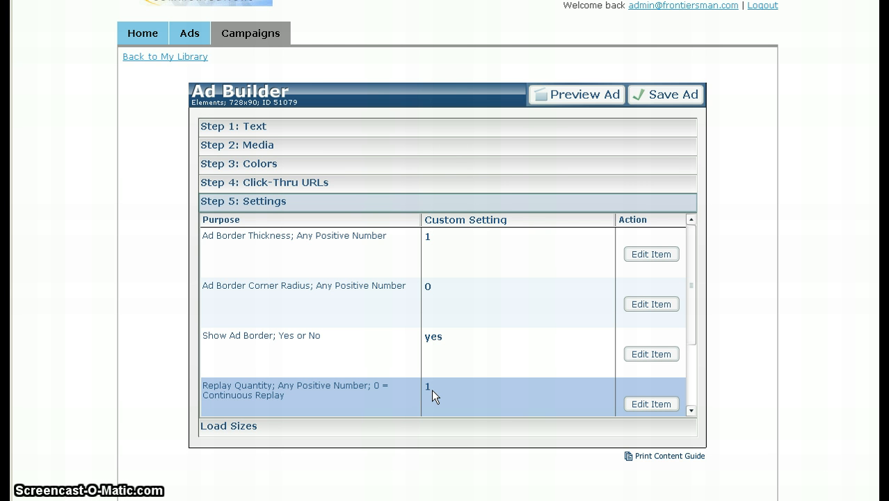
{"action": "left_click", "coordinate": [370, 428]}
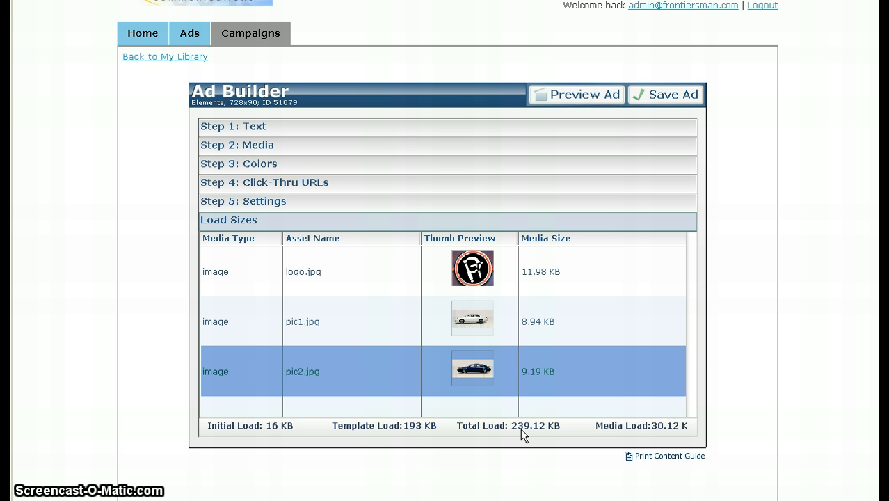
- Save the banner ad and archive the Toyota campaign
{"action": "left_click", "coordinate": [666, 95]}
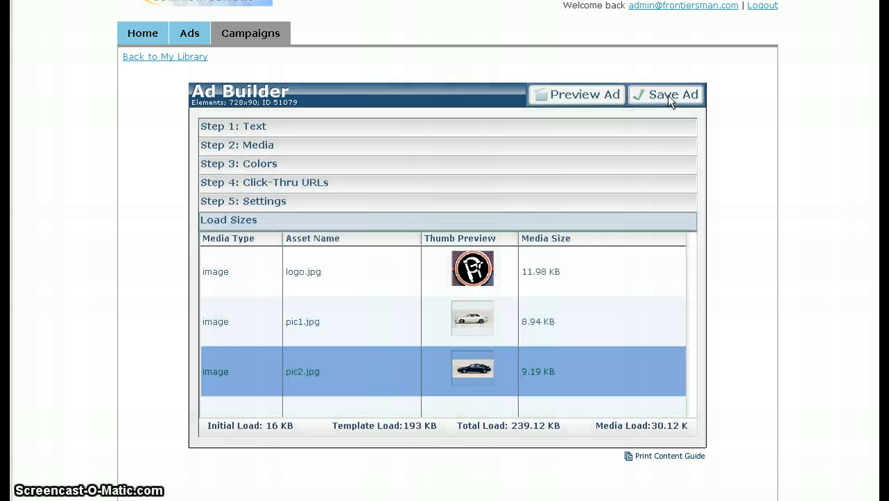
{"action": "scroll", "coordinate": [405, 235], "scroll_direction": "up", "scroll_amount": 1}
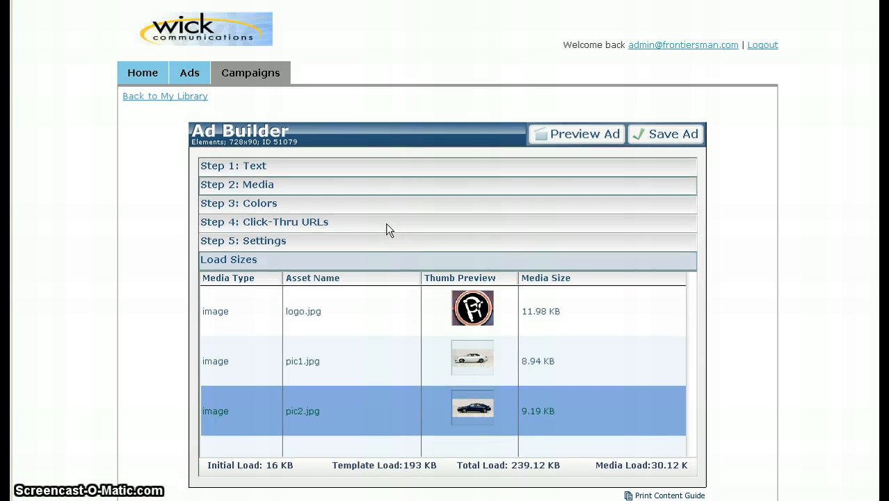
{"action": "left_click", "coordinate": [244, 80]}
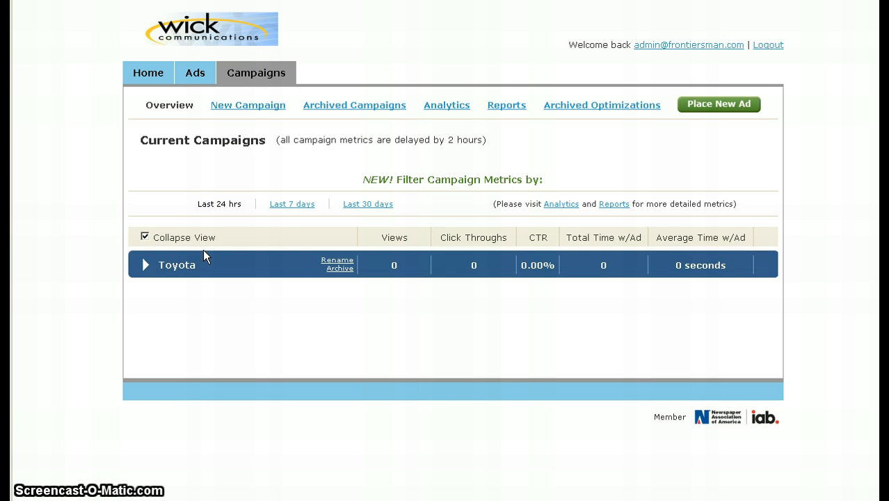
{"action": "left_click", "coordinate": [340, 268]}
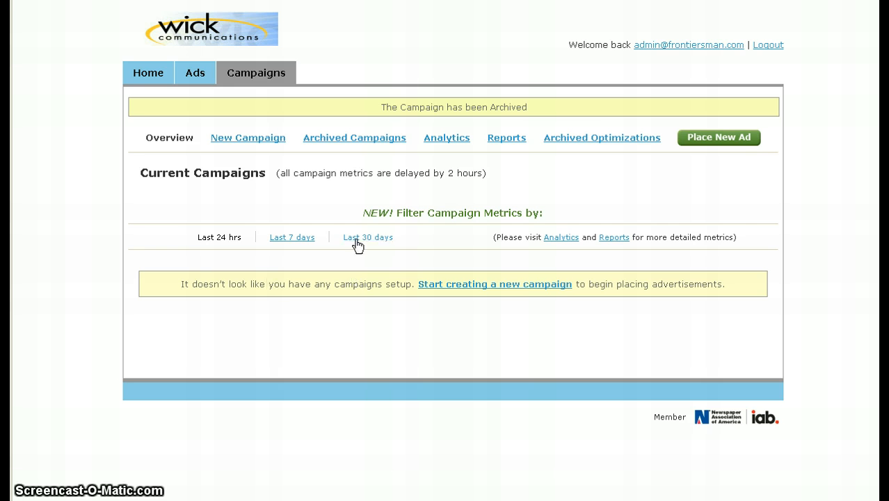
- Create a new campaign named Prec Toy and save it
{"action": "left_click", "coordinate": [453, 291]}
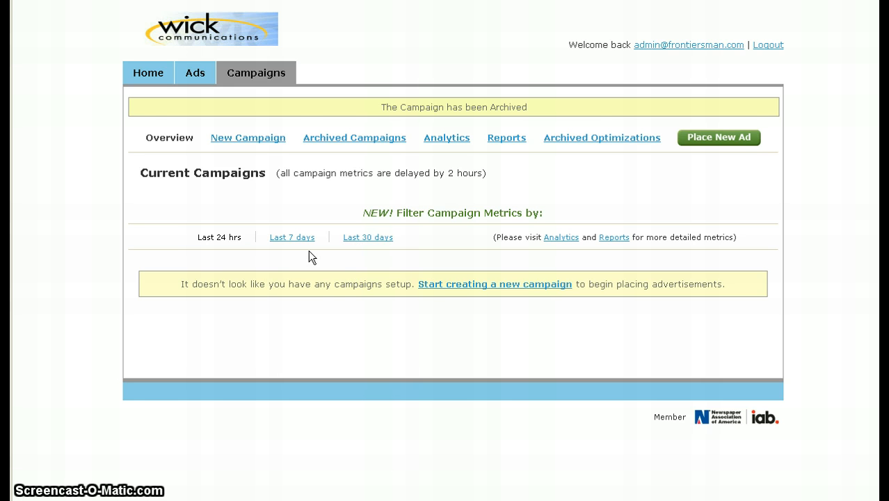
{"action": "left_click", "coordinate": [195, 185]}
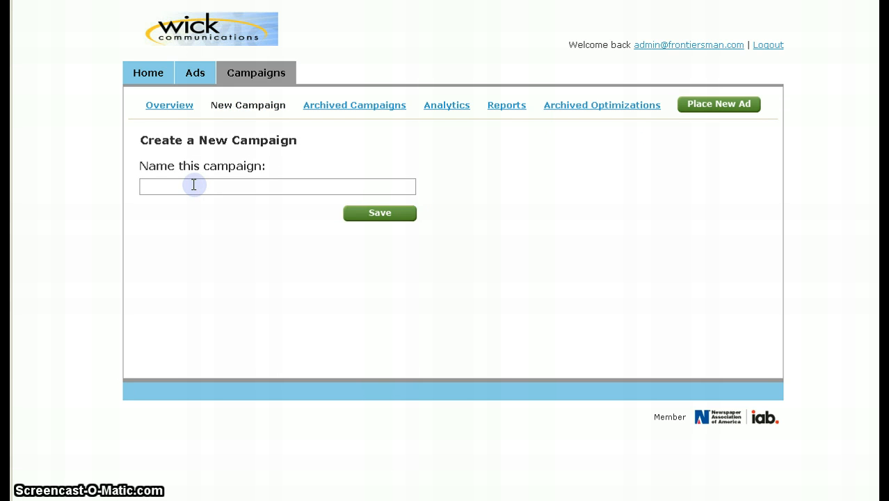
{"action": "type", "text": "Pred Toy"}
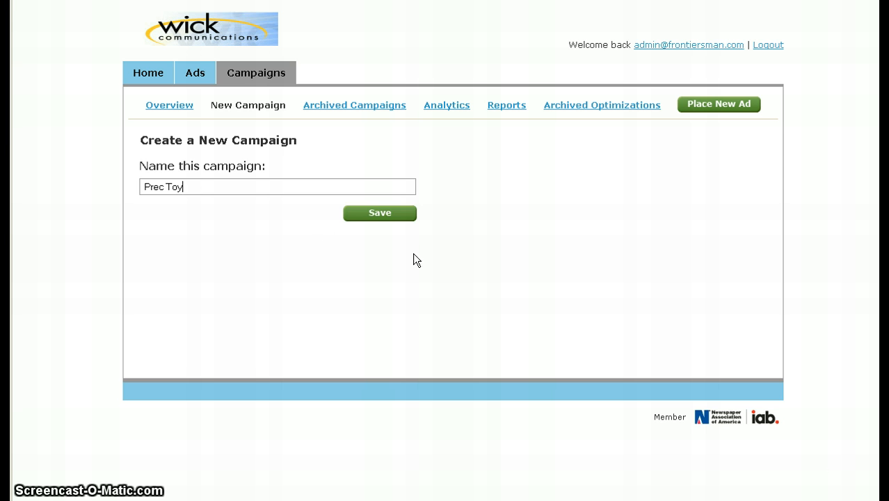
{"action": "left_click", "coordinate": [379, 216]}
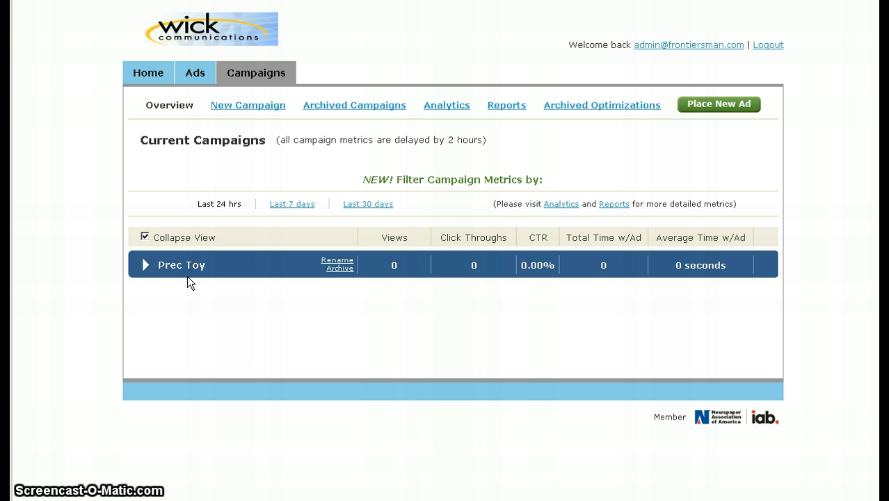
- Expand the Prec Toy campaign and examine its views, click-through, CTR and ad time metric columns
{"action": "left_click", "coordinate": [145, 266]}
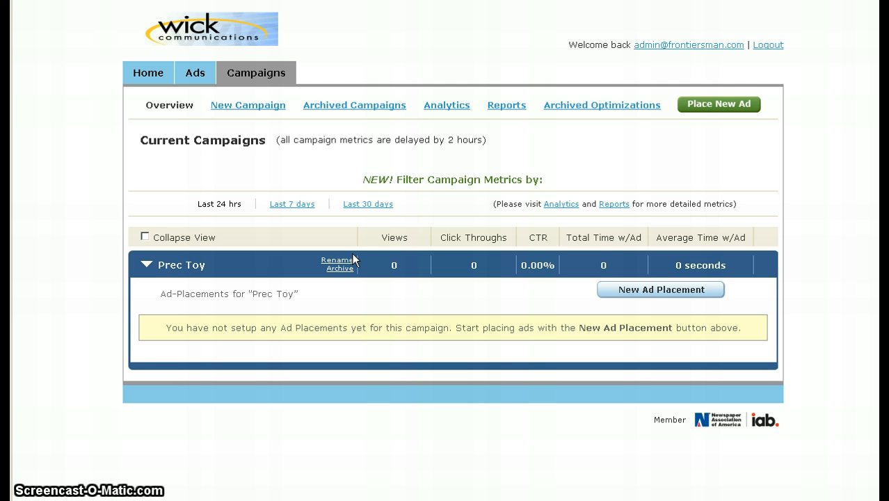
{"action": "double_click", "coordinate": [390, 237]}
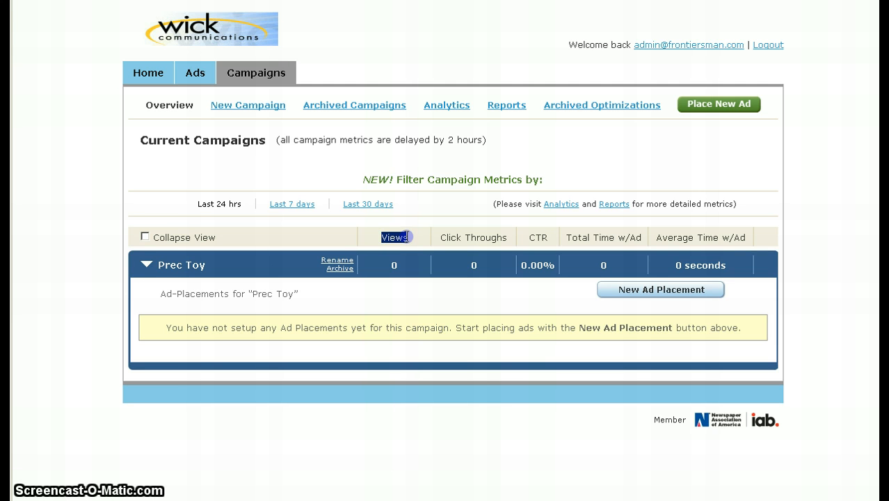
{"action": "left_click", "coordinate": [450, 239]}
{"action": "left_click_drag", "start_coordinate": [450, 239], "coordinate": [755, 234]}
{"action": "left_click", "coordinate": [601, 239]}
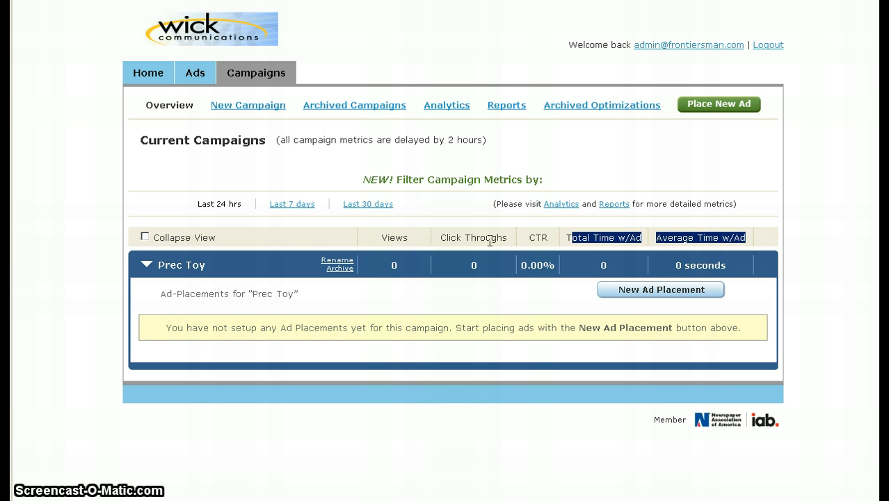
{"action": "left_click", "coordinate": [307, 231]}
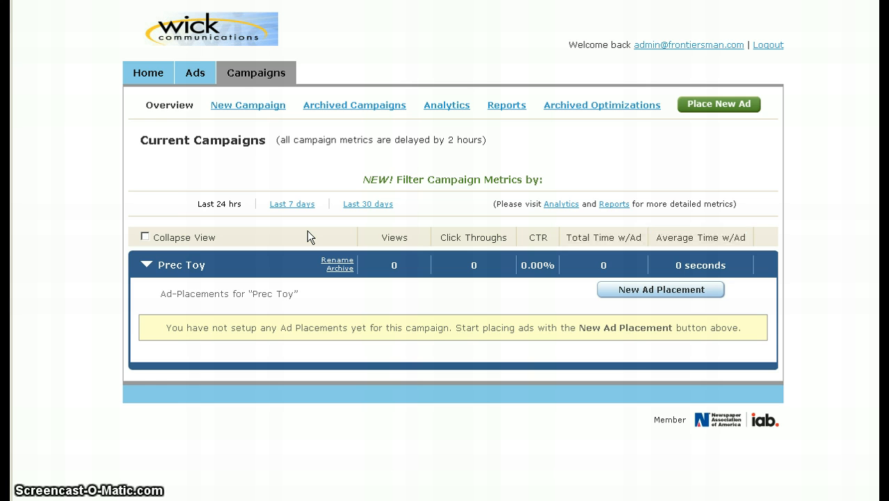
- Start a new ad placement for the Prec Toy campaign, name it Toy Banner and update it
{"action": "left_click", "coordinate": [660, 291]}
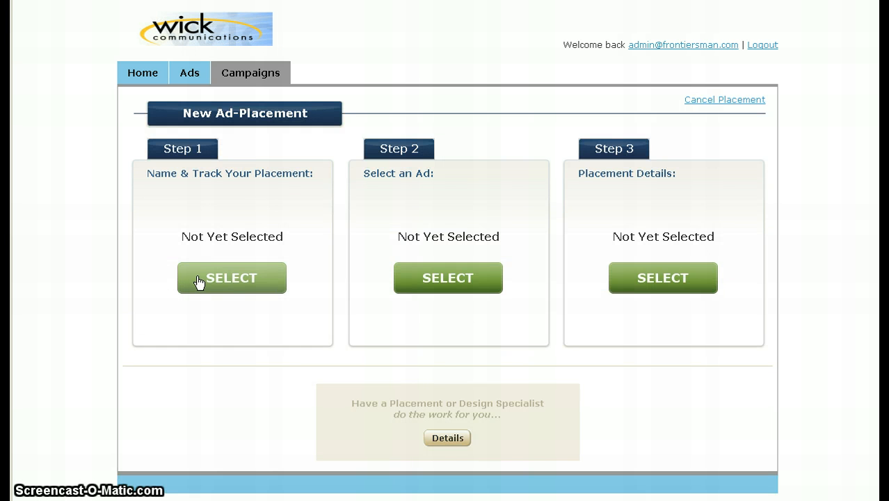
{"action": "left_click", "coordinate": [221, 278]}
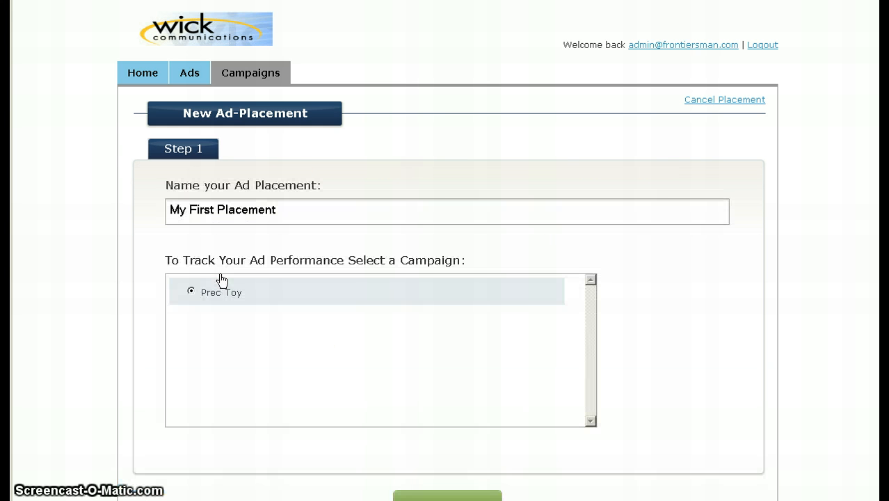
{"action": "left_click", "coordinate": [236, 213]}
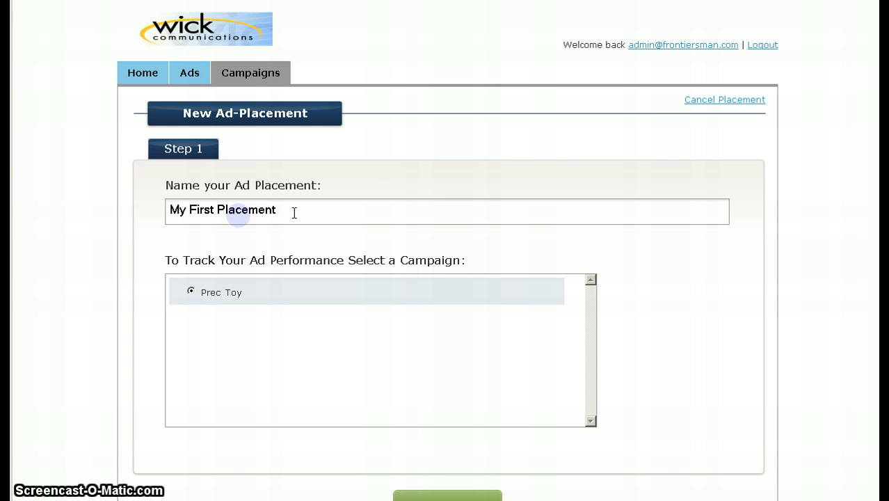
{"action": "left_click_drag", "start_coordinate": [294, 213], "coordinate": [147, 213]}
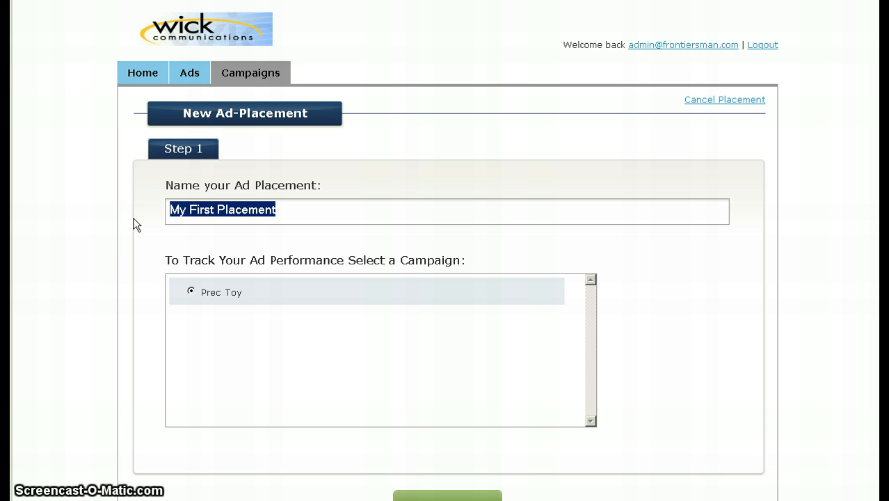
{"action": "type", "text": "Toy Banner"}
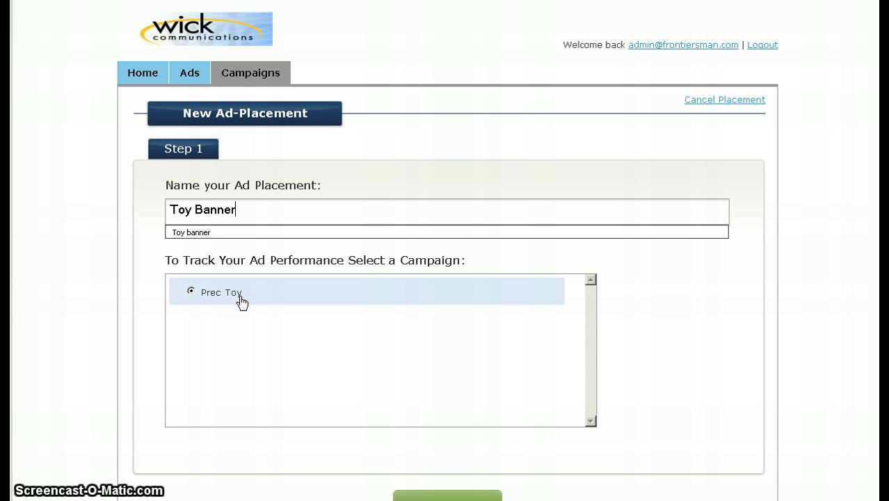
{"action": "left_click", "coordinate": [663, 404]}
{"action": "scroll", "coordinate": [663, 404], "scroll_direction": "down", "scroll_amount": 1}
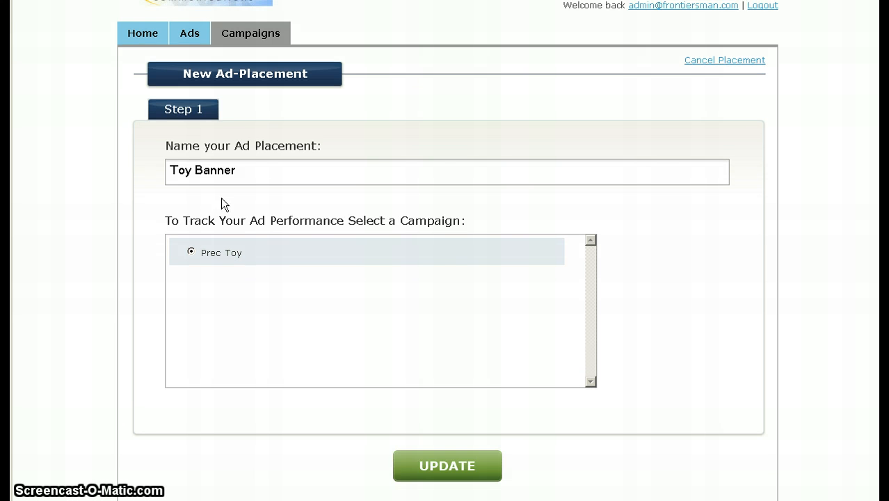
{"action": "left_click", "coordinate": [426, 466]}
{"action": "left_click", "coordinate": [440, 467]}
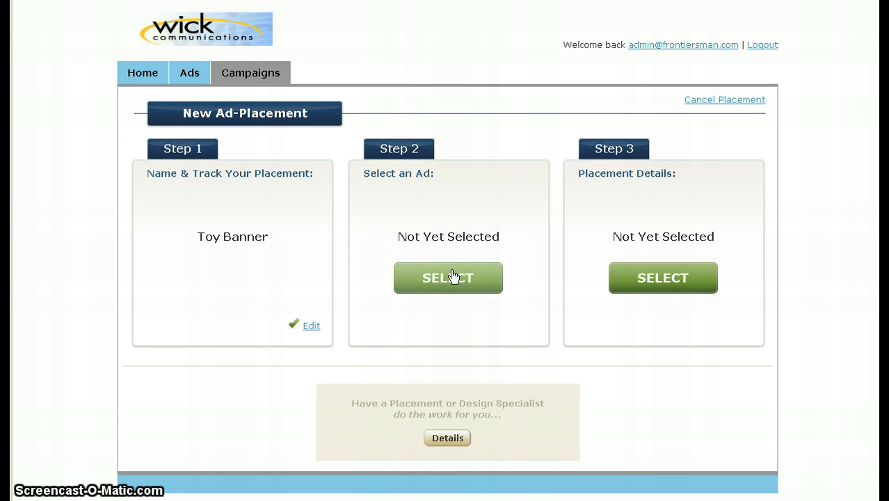
- Select the 728x90 Precision Toy ad for the placement and choose AdSys as its ad server
{"action": "left_click", "coordinate": [448, 280]}
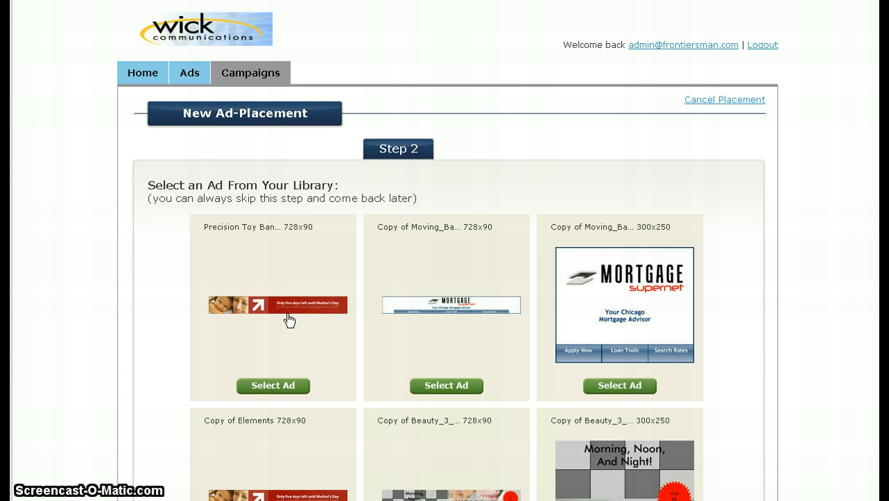
{"action": "left_click", "coordinate": [269, 389]}
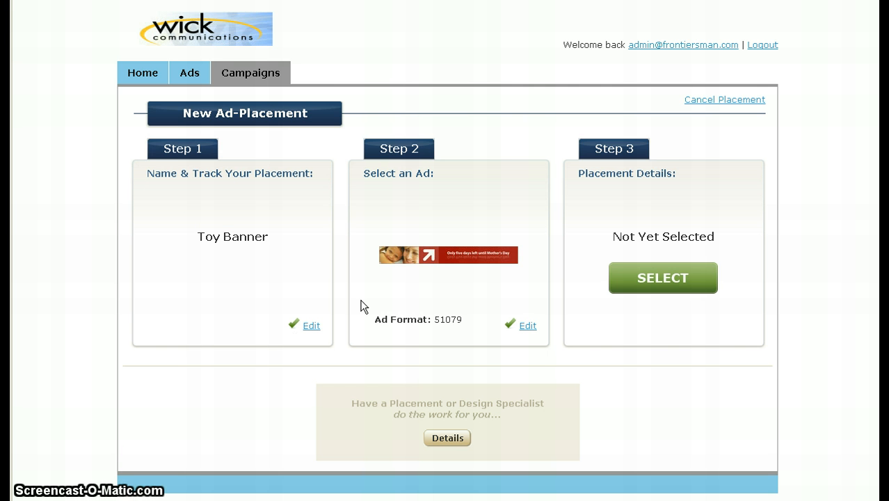
{"action": "left_click", "coordinate": [679, 276]}
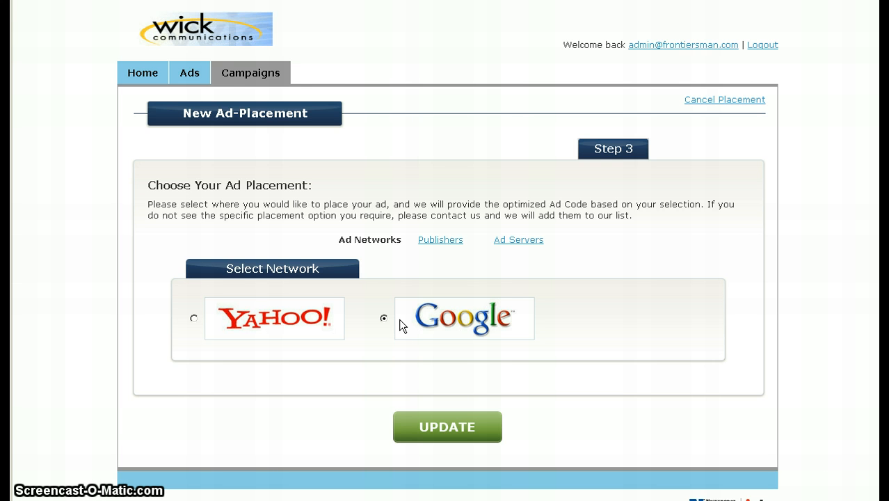
{"action": "left_click", "coordinate": [525, 243]}
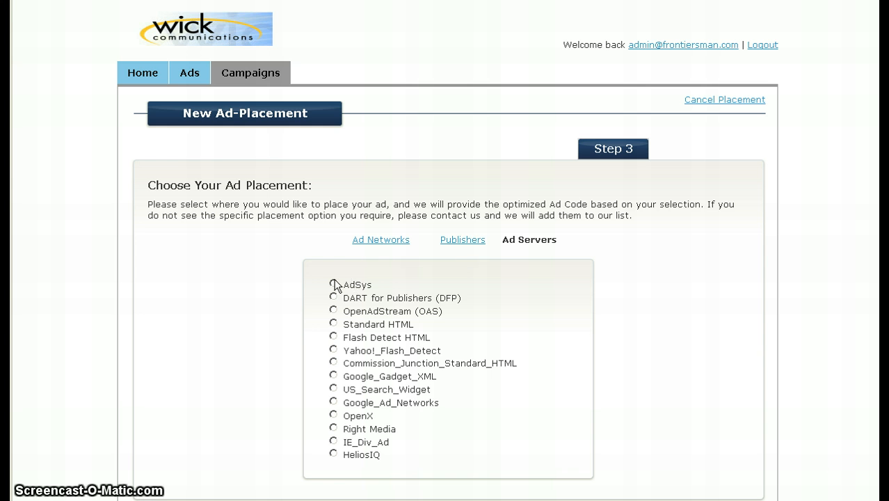
{"action": "left_click", "coordinate": [333, 285]}
{"action": "scroll", "coordinate": [220, 293], "scroll_direction": "down", "scroll_amount": 2}
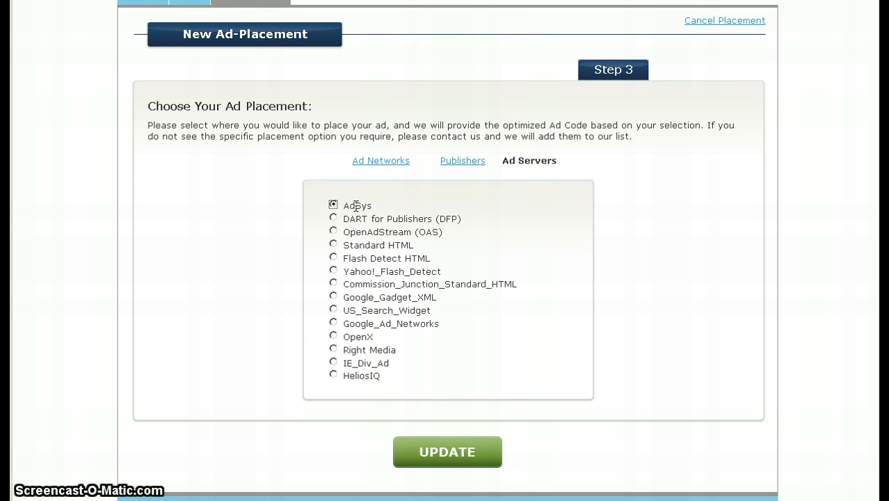
{"action": "left_click", "coordinate": [439, 453]}
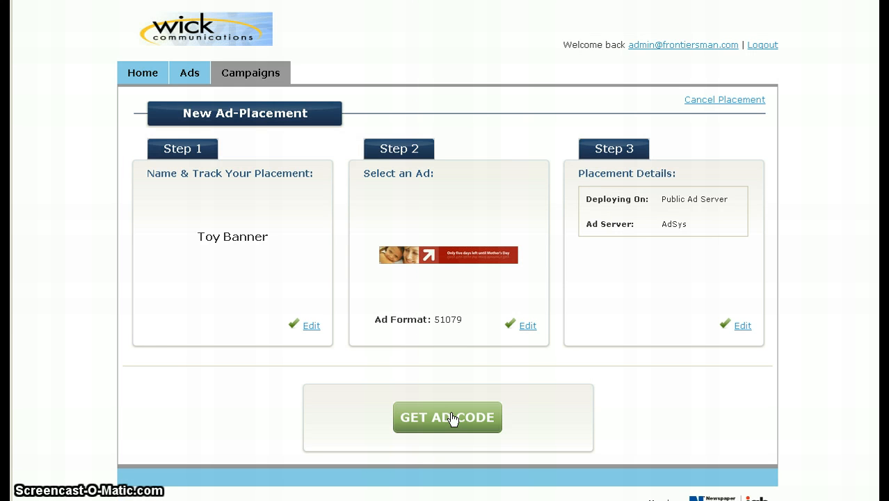
- Generate the placement's ad code and copy the full AdSys code
{"action": "left_click", "coordinate": [452, 419]}
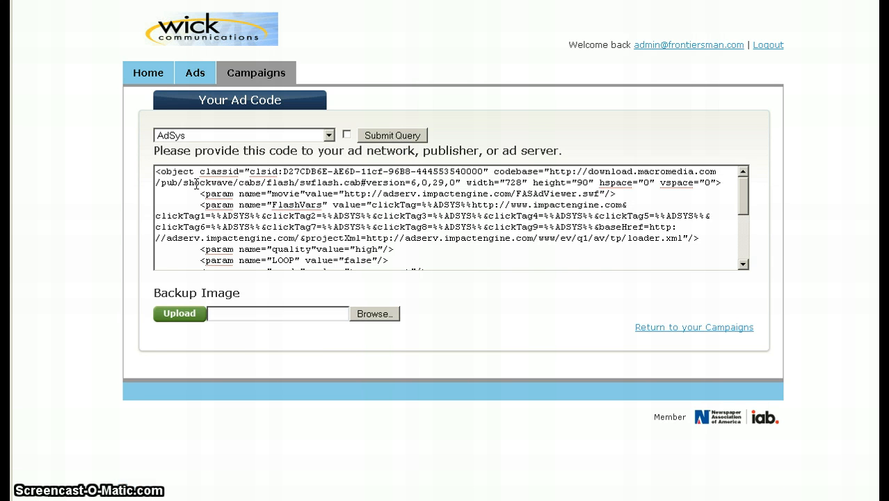
{"action": "left_click_drag", "start_coordinate": [156, 172], "coordinate": [213, 288]}
{"action": "left_click", "coordinate": [157, 172]}
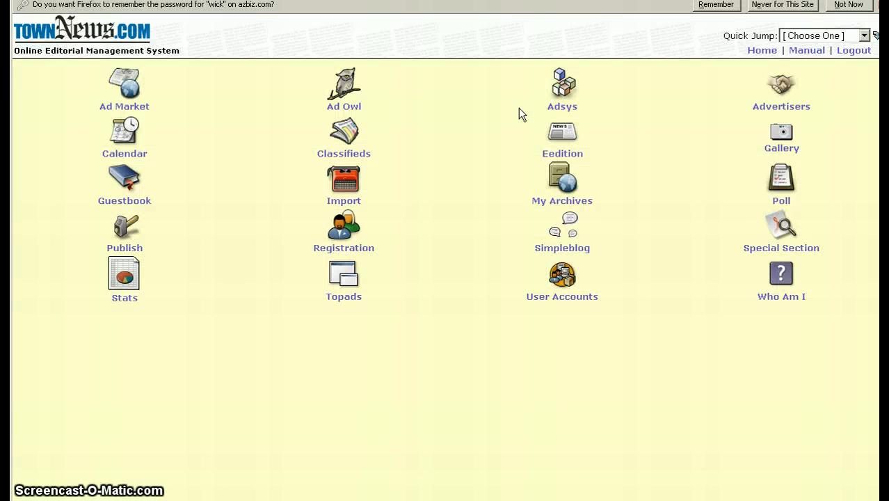
- In the TownNews Adsys system, create a text ad described as Toy Banner and paste the copied ad code into its HTML/Text
{"action": "left_click", "coordinate": [562, 87]}
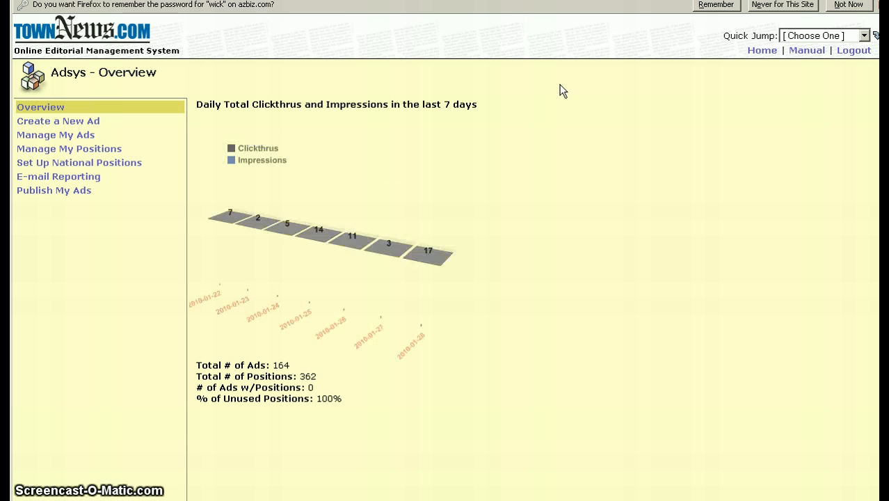
{"action": "left_click", "coordinate": [76, 124]}
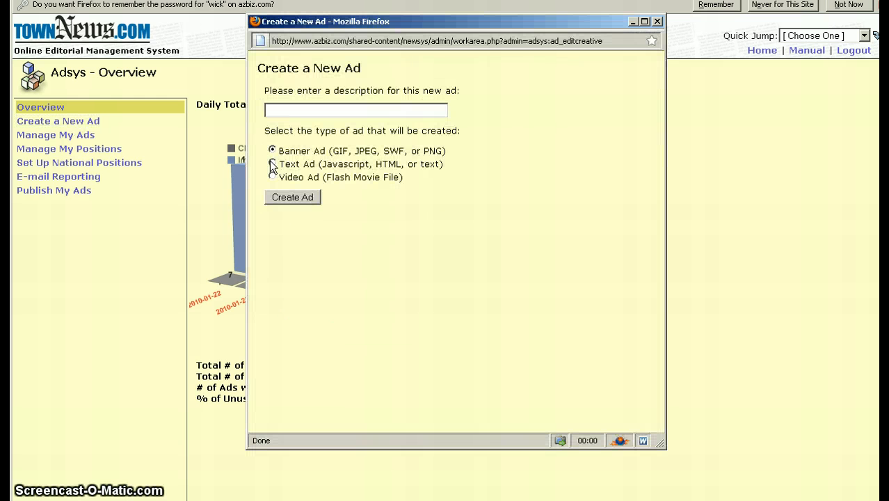
{"action": "left_click", "coordinate": [273, 164]}
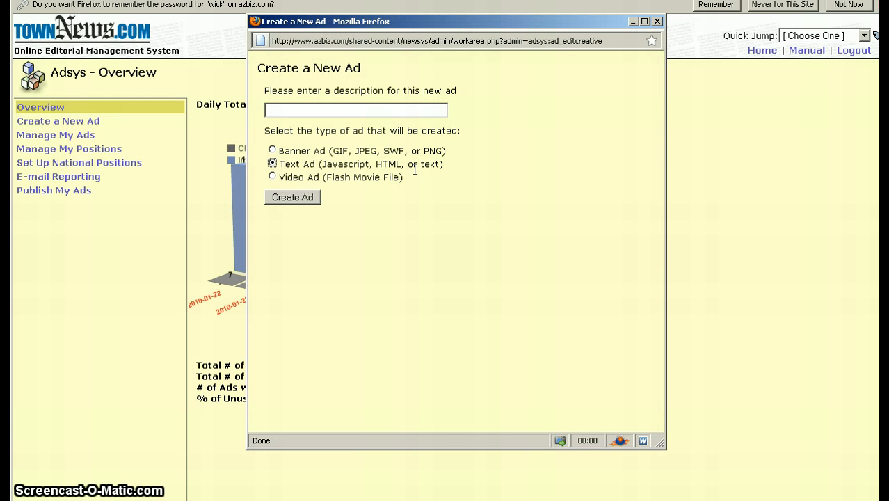
{"action": "left_click", "coordinate": [316, 109]}
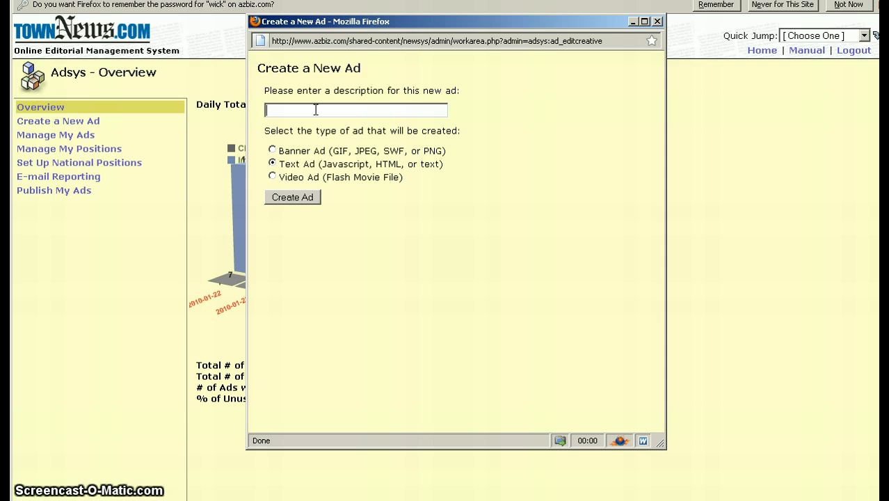
{"action": "type", "text": "Toy B"}
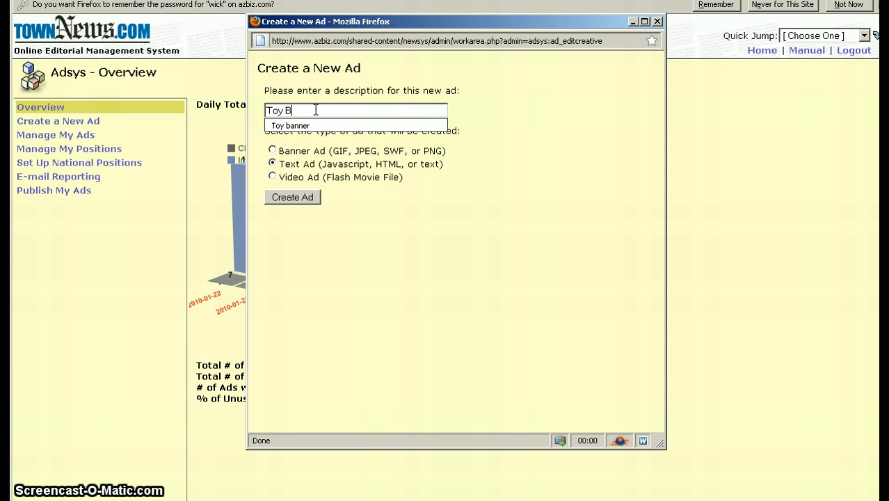
{"action": "type", "text": "anner"}
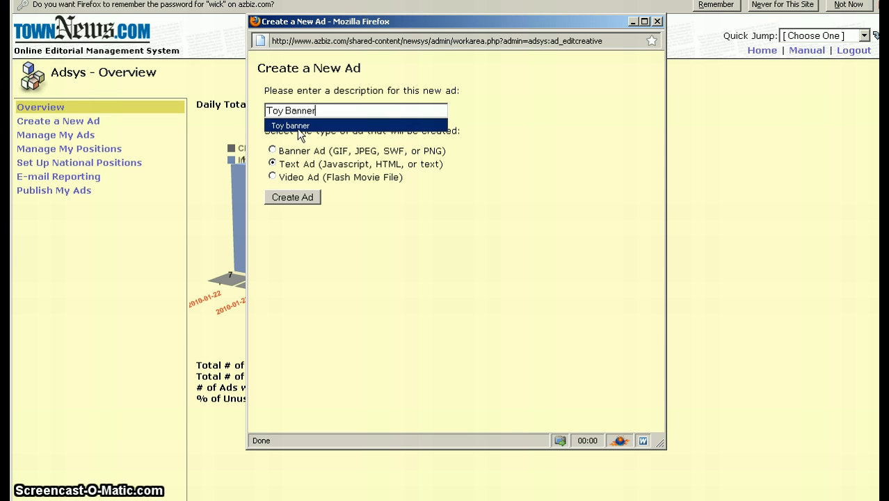
{"action": "left_click", "coordinate": [297, 196]}
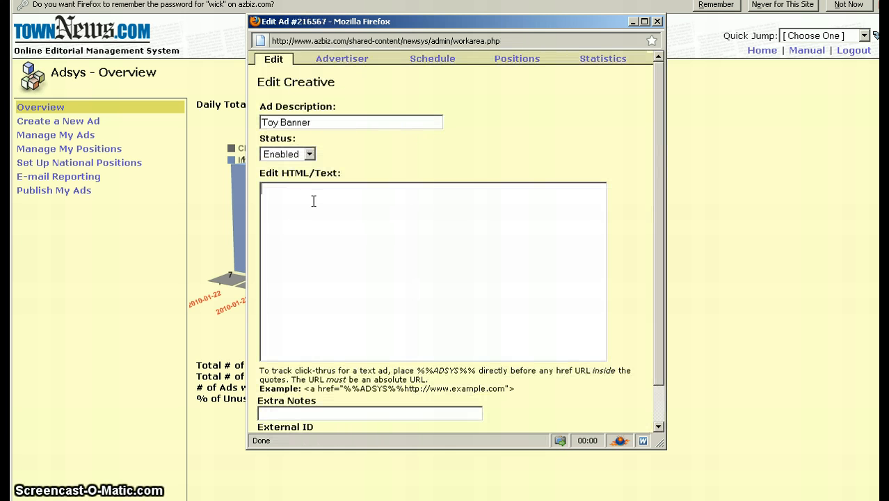
{"action": "key", "text": "ctrl+v"}
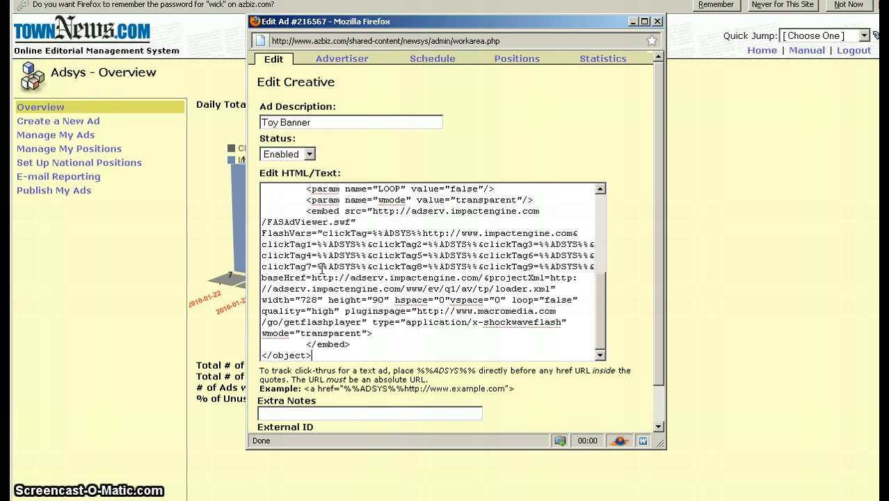
- Check the click-tag section of the pasted ad code and save the Toy Banner creative
{"action": "left_click_drag", "start_coordinate": [318, 268], "coordinate": [427, 266]}
{"action": "left_click", "coordinate": [390, 294]}
{"action": "scroll", "coordinate": [391, 294], "scroll_direction": "down", "scroll_amount": 1}
{"action": "left_click", "coordinate": [320, 416]}
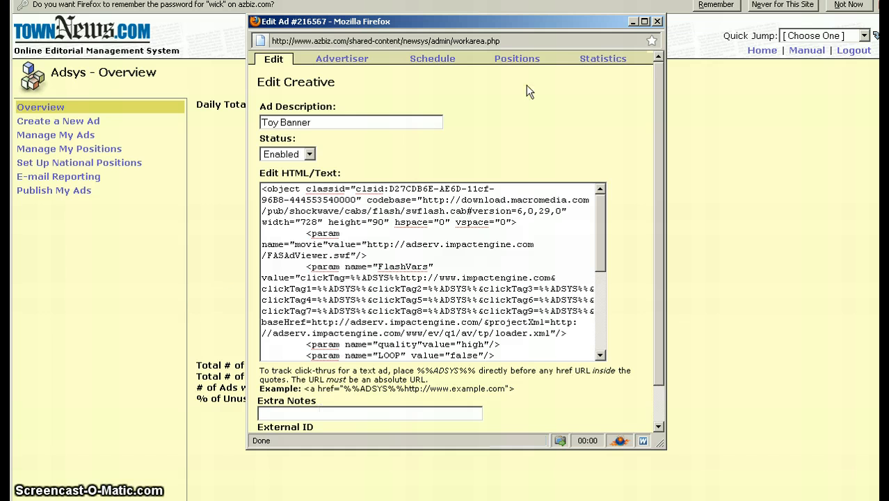
- Assign the Toy Banner ad to the banner position and save the assignment
{"action": "left_click", "coordinate": [518, 60]}
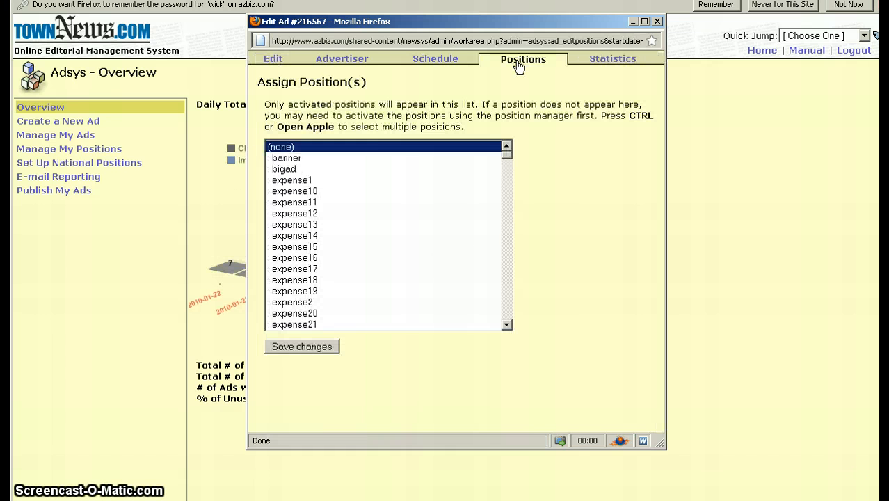
{"action": "left_click", "coordinate": [288, 160]}
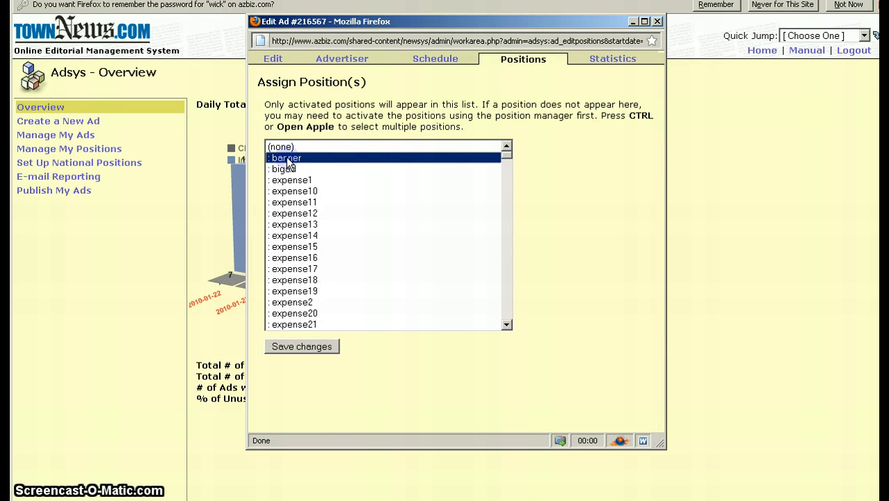
{"action": "left_click", "coordinate": [293, 347]}
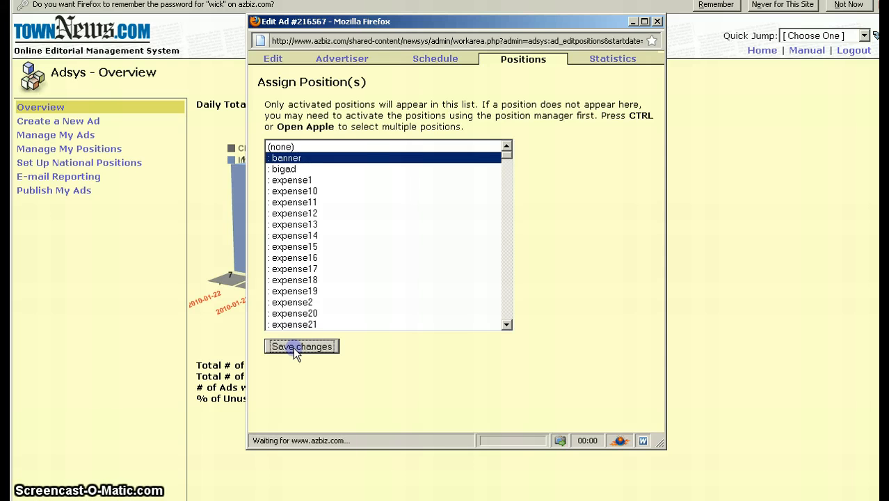
- Review the ad's schedule settings, including its dates, impression limits and daily impressions cap, and close the ad editor
{"action": "left_click", "coordinate": [437, 61]}
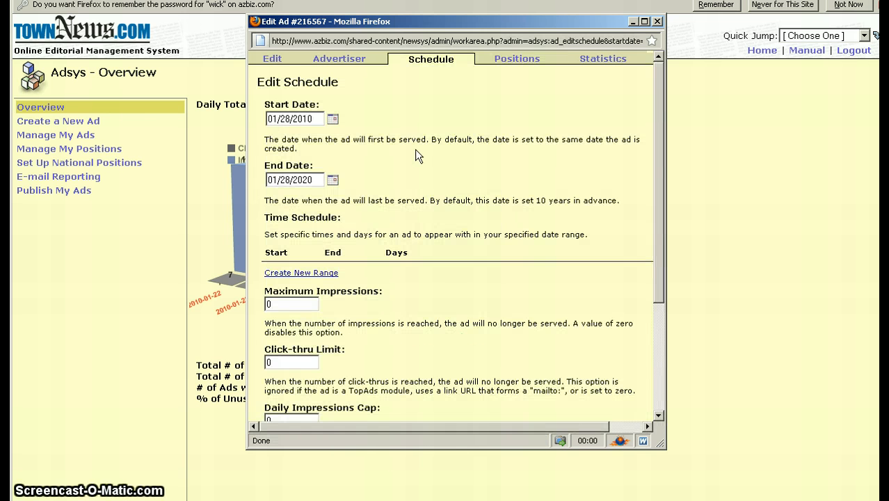
{"action": "scroll", "coordinate": [437, 236], "scroll_direction": "down", "scroll_amount": 3}
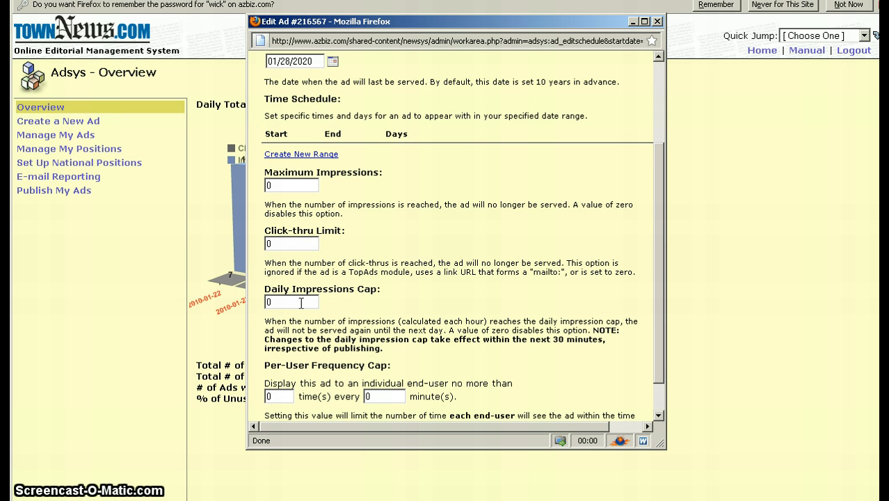
{"action": "left_click", "coordinate": [282, 301]}
{"action": "left_click_drag", "start_coordinate": [281, 301], "coordinate": [264, 301]}
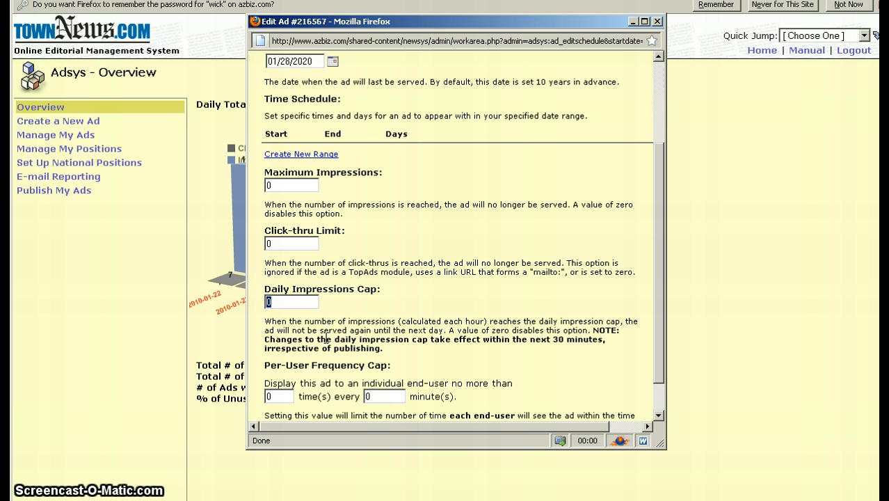
{"action": "left_click", "coordinate": [507, 252]}
{"action": "left_click", "coordinate": [659, 24]}
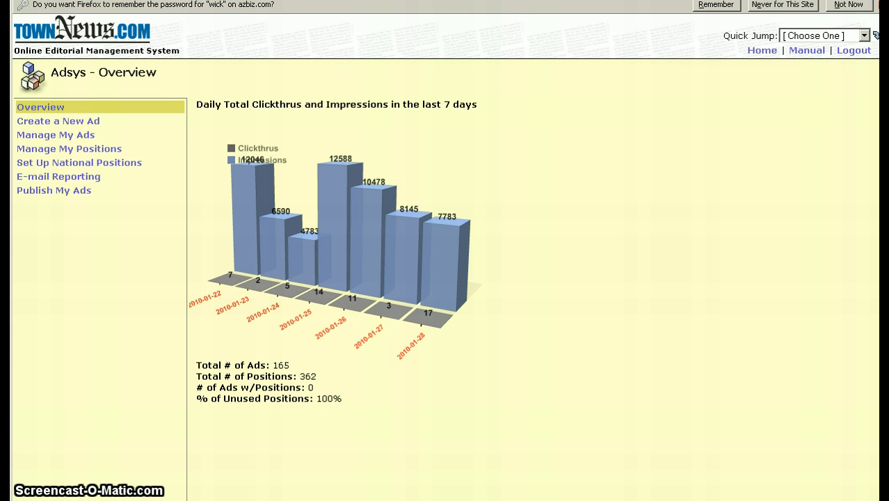
- Switch to the Wick Communications ad site and expand the Prec Toy campaign in the current campaigns to view its ad placements
{"action": "left_click", "coordinate": [351, 0]}
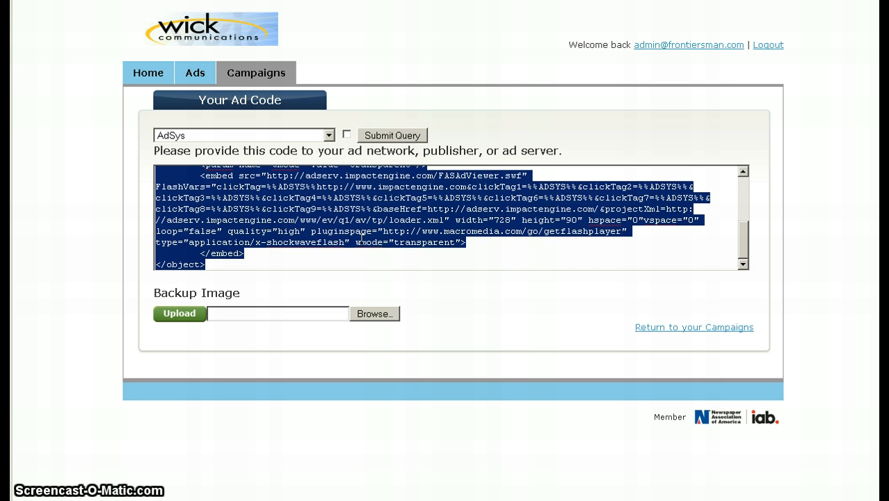
{"action": "left_click", "coordinate": [249, 74]}
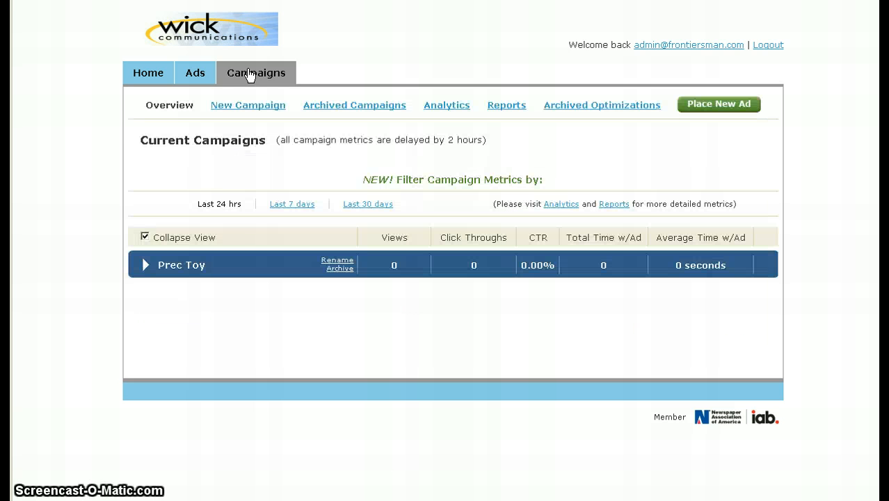
{"action": "left_click", "coordinate": [176, 269]}
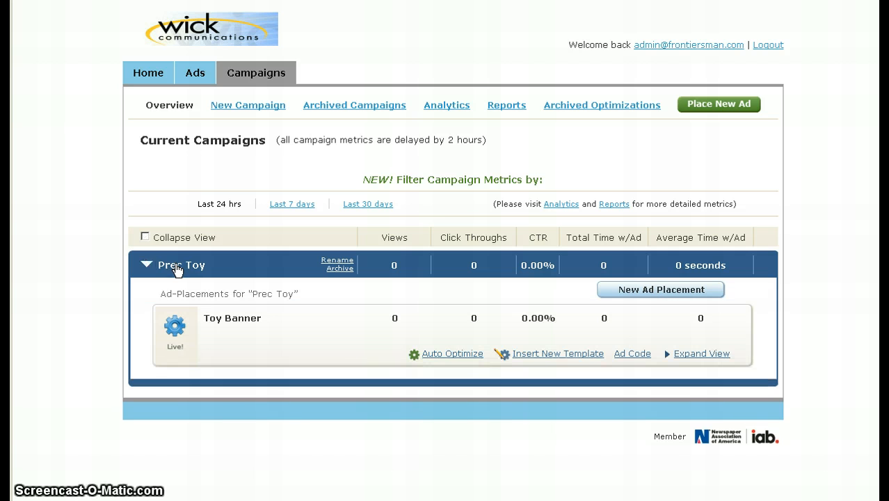